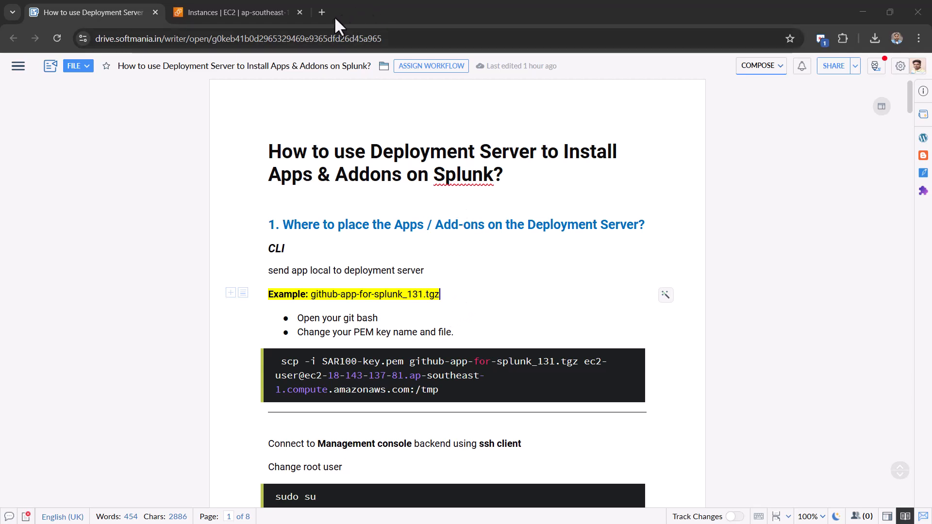
- Load the Splunkbase home page (splunkbase.splunk.com) in a new browser tab
{"action": "left_click", "coordinate": [322, 12]}
{"action": "type", "text": "splunkbase"}
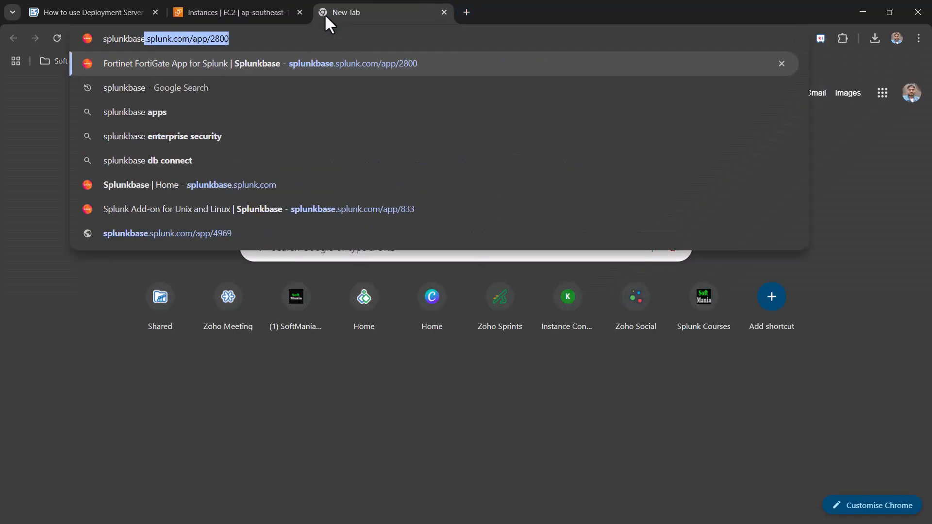
{"action": "key", "text": "Down"}
{"action": "key", "text": "Down"}
{"action": "key", "text": "Down"}
{"action": "key", "text": "Down"}
{"action": "key", "text": "Down"}
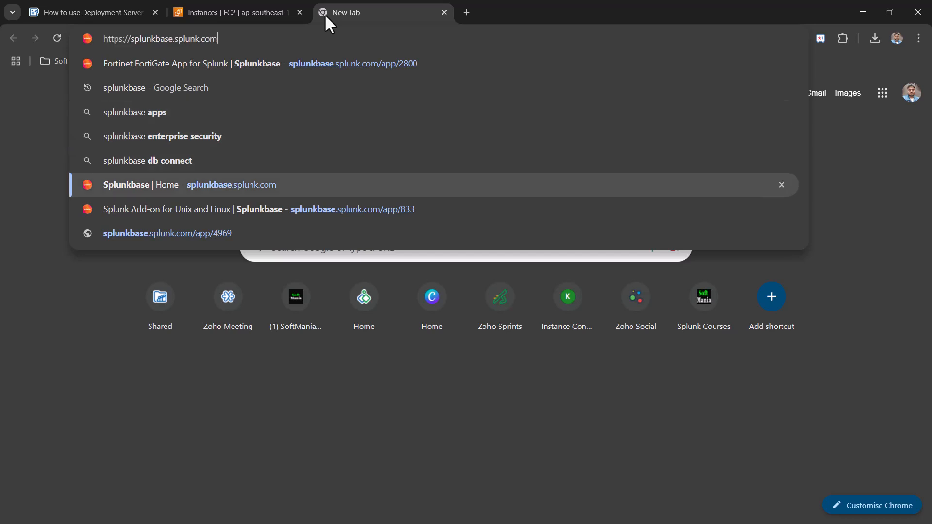
{"action": "key", "text": "Return"}
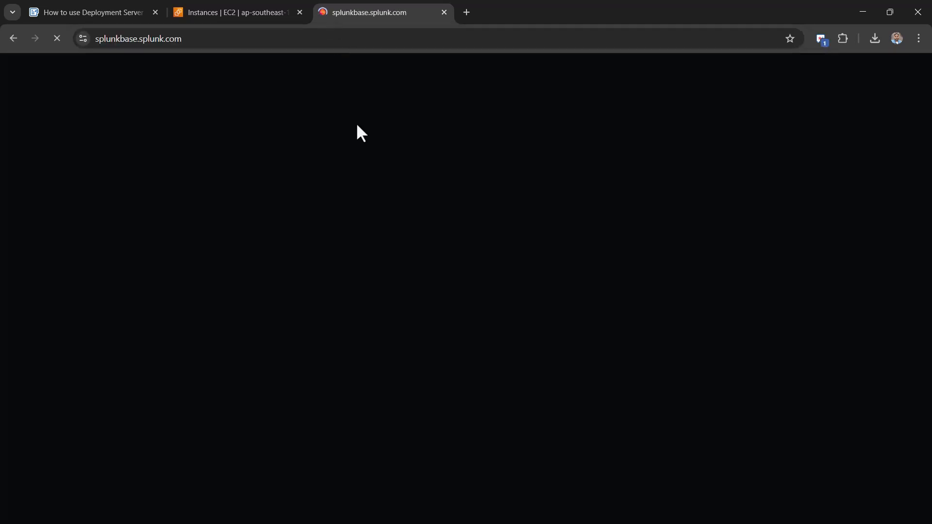
- Search Splunkbase for 'githu', open Splunk Add-on for Github, and choose Login to Download
{"action": "left_click", "coordinate": [244, 290]}
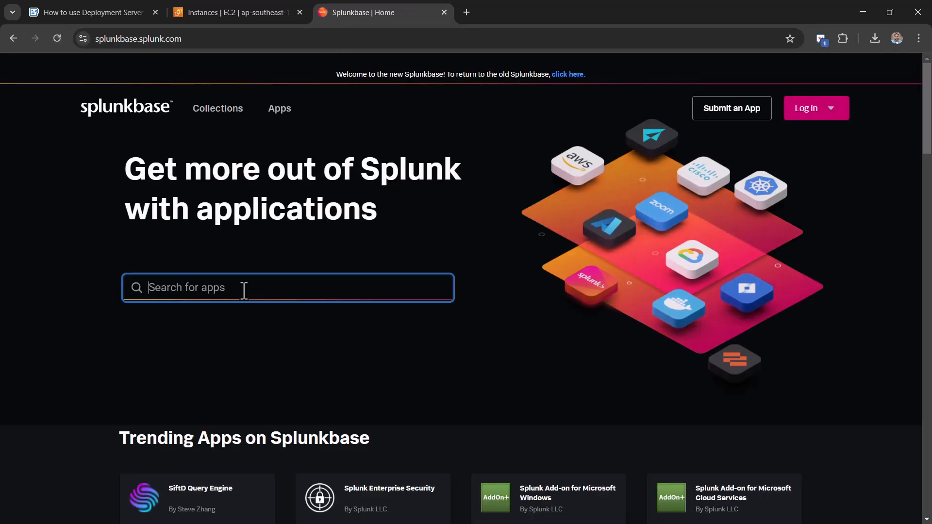
{"action": "type", "text": "githu"}
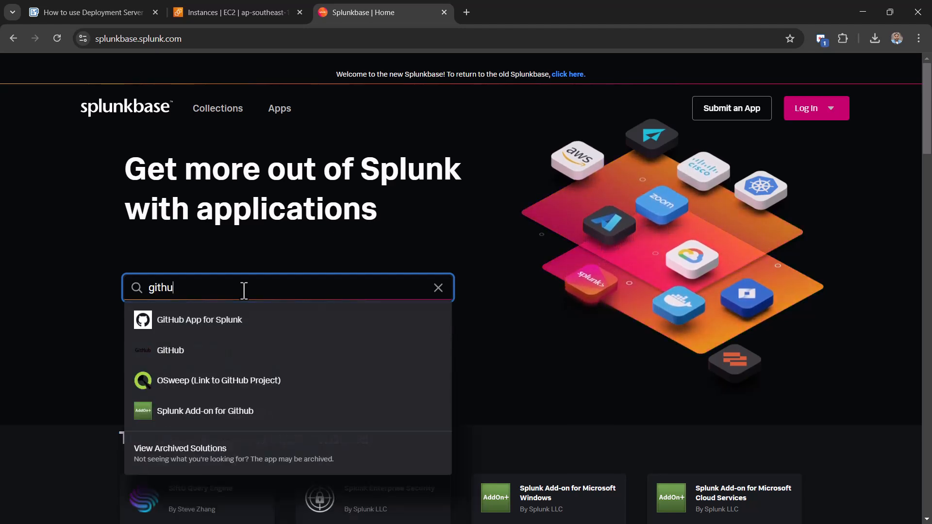
{"action": "left_click", "coordinate": [237, 413]}
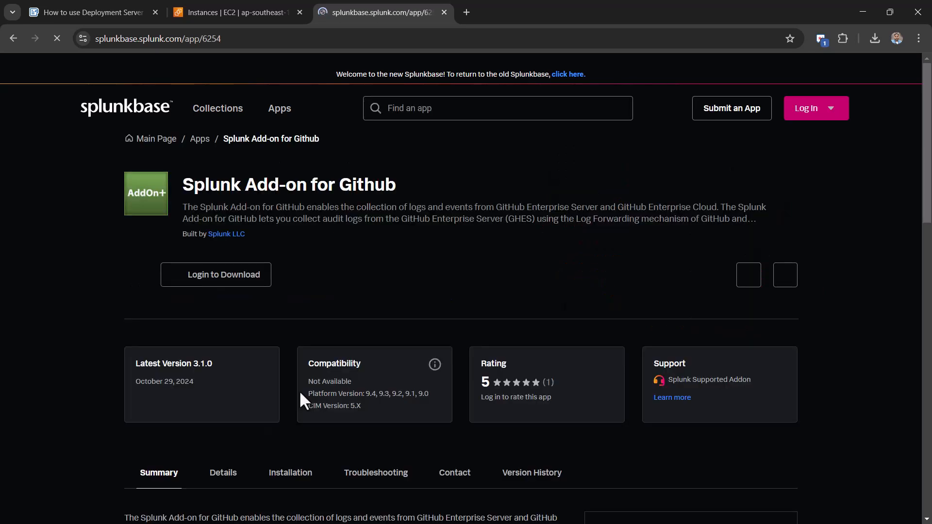
{"action": "left_click", "coordinate": [218, 283]}
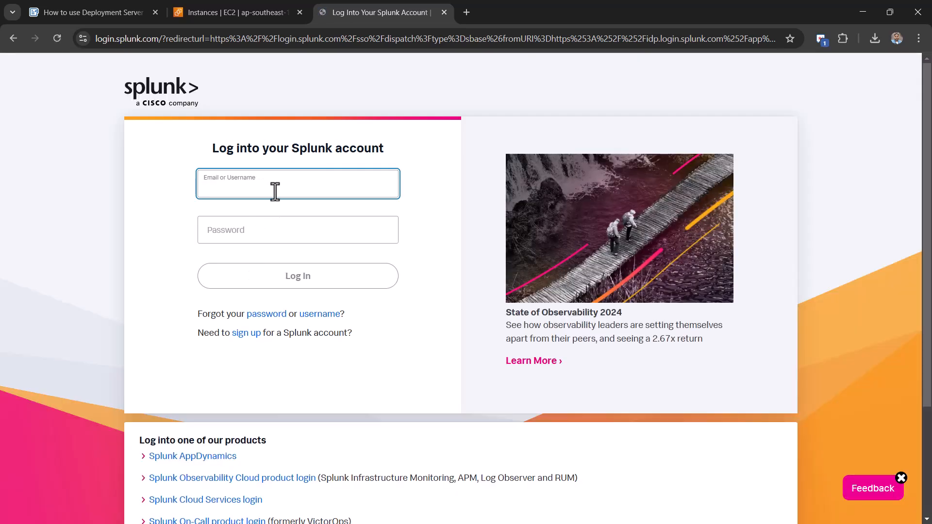
- Sign in to the Splunk account with the saved username and the account password
{"action": "left_click", "coordinate": [275, 191]}
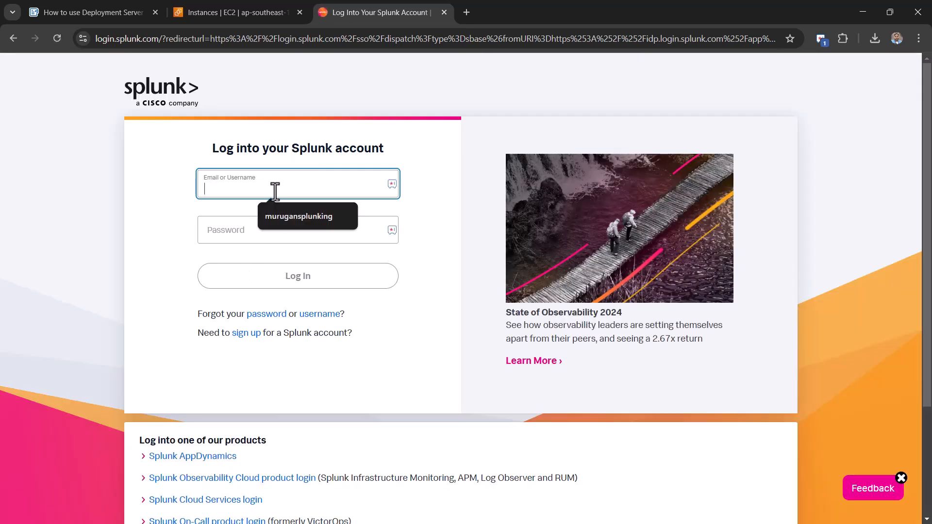
{"action": "left_click", "coordinate": [278, 222]}
{"action": "left_click", "coordinate": [243, 231]}
{"action": "type", "text": "aaaaa"}
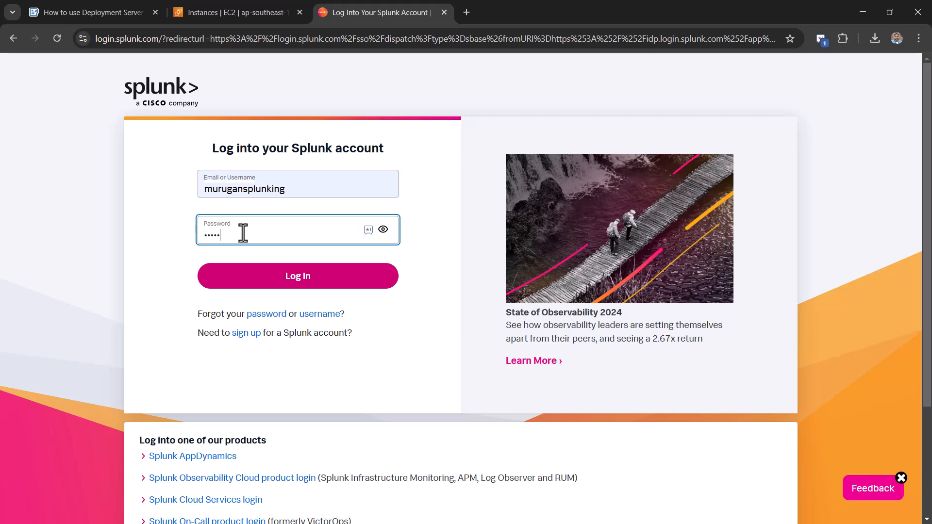
{"action": "type", "text": "aaaa"}
{"action": "left_click", "coordinate": [304, 285]}
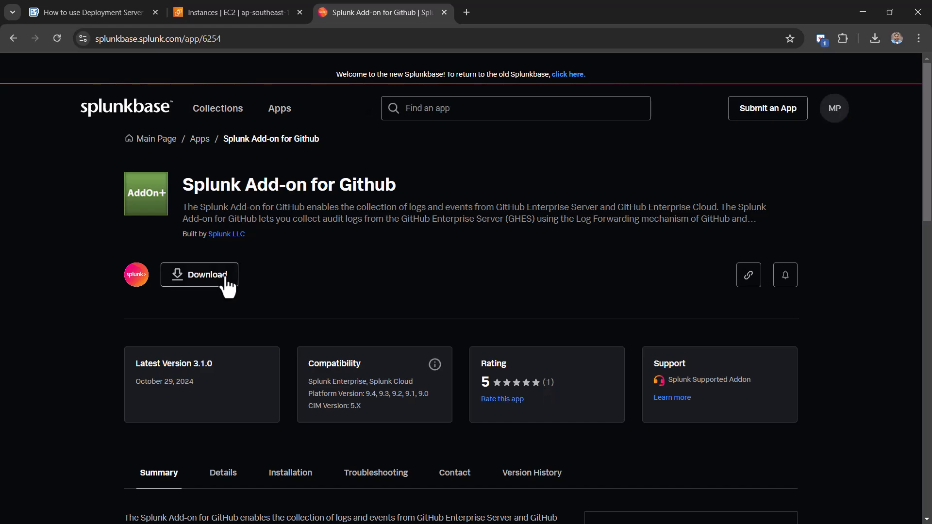
- Accept the license terms and download splunk-add-on-for-github_310.tgz, confirming it in recent downloads
{"action": "left_click", "coordinate": [213, 277]}
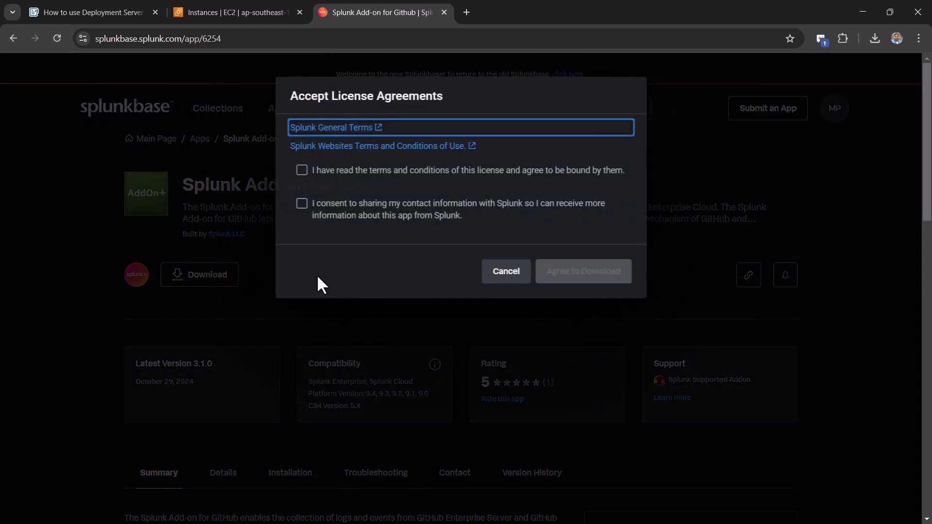
{"action": "left_click", "coordinate": [389, 176]}
{"action": "left_click", "coordinate": [583, 279]}
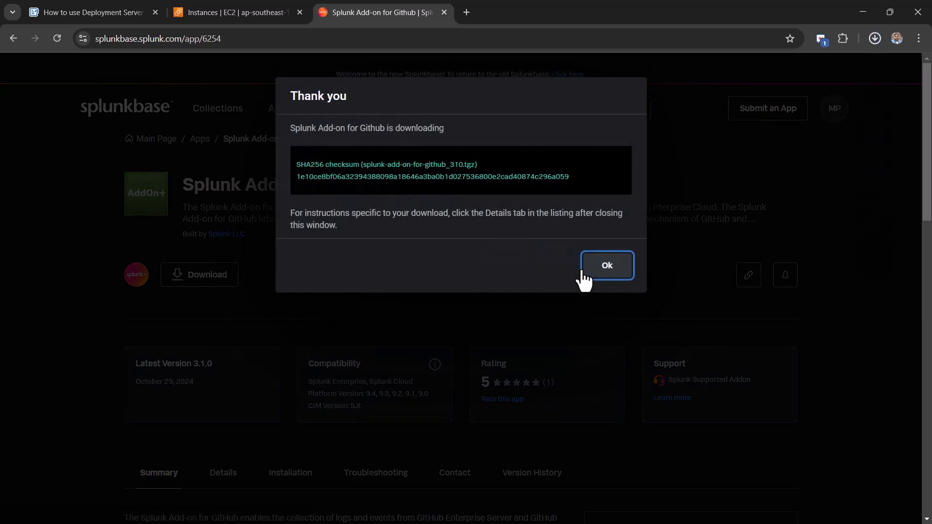
{"action": "left_click", "coordinate": [586, 271]}
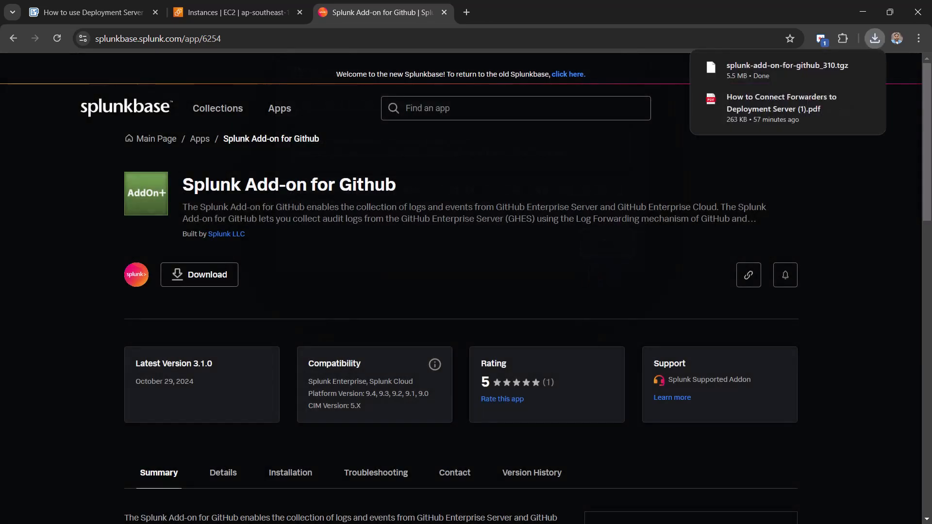
{"action": "key", "text": "alt+Tab"}
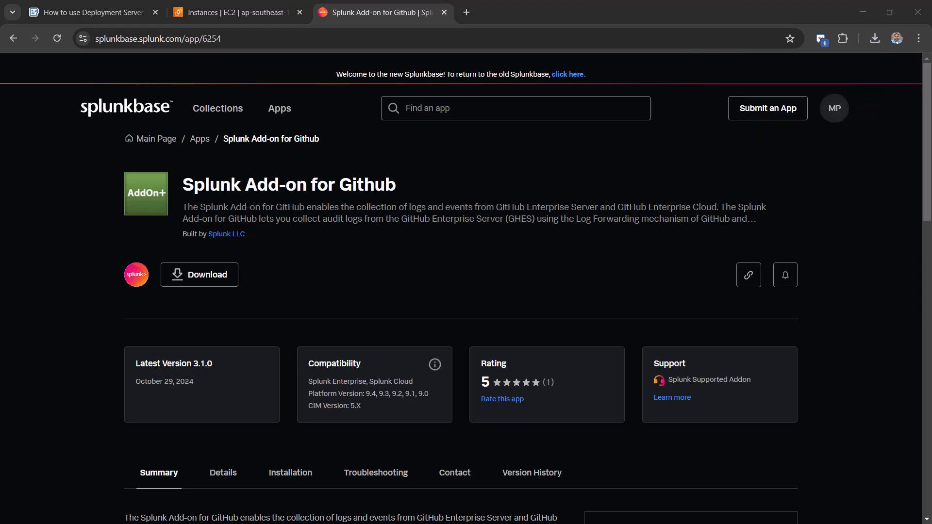
{"action": "left_click", "coordinate": [875, 38]}
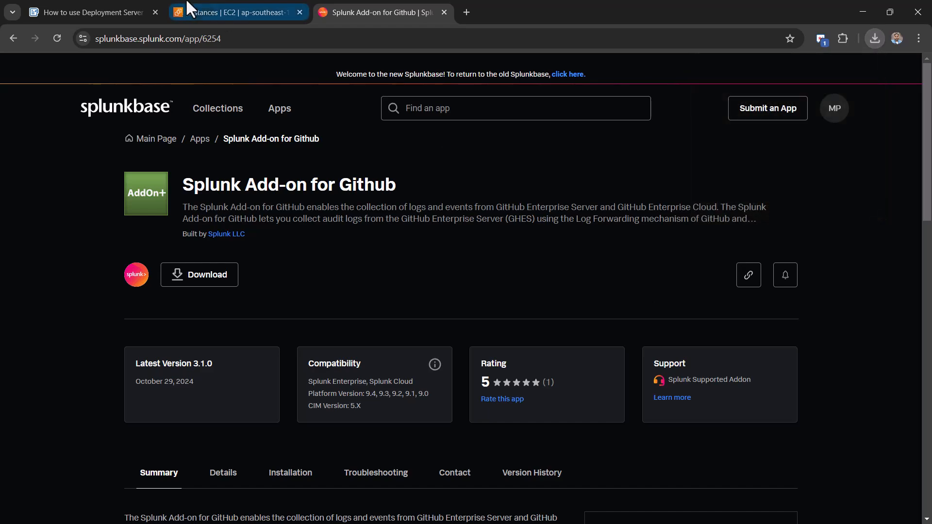
- Select the Management Console instance in EC2 Instances and copy its SSH client example command
{"action": "left_click", "coordinate": [202, 2]}
{"action": "left_click", "coordinate": [115, 2]}
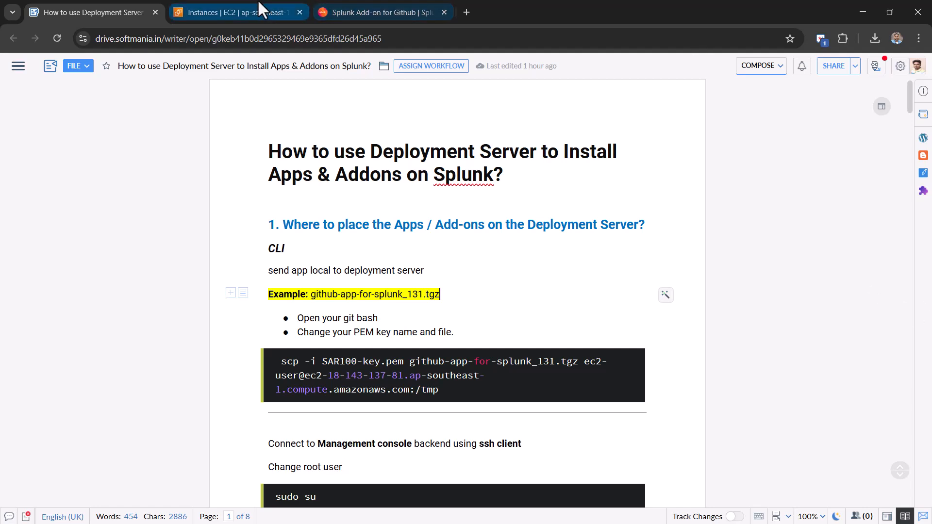
{"action": "left_click", "coordinate": [189, 5]}
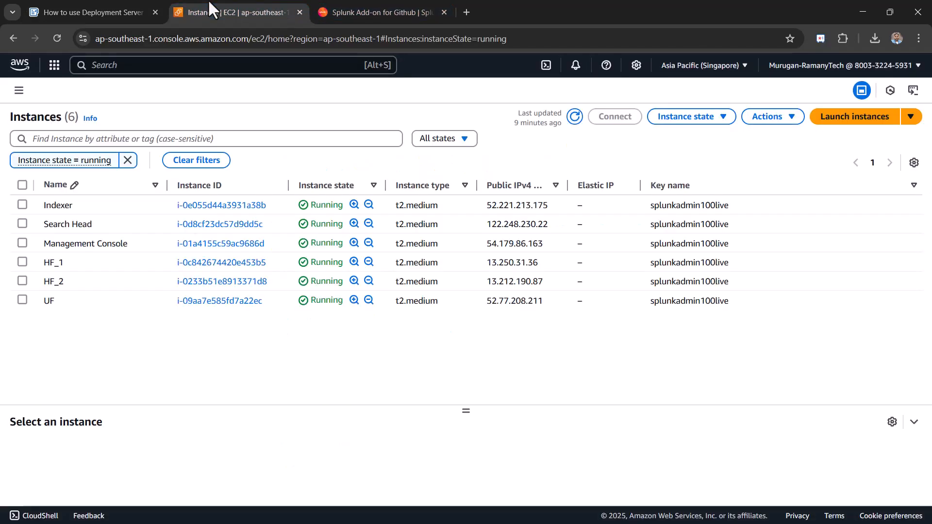
{"action": "left_click", "coordinate": [23, 242]}
{"action": "left_click", "coordinate": [615, 116]}
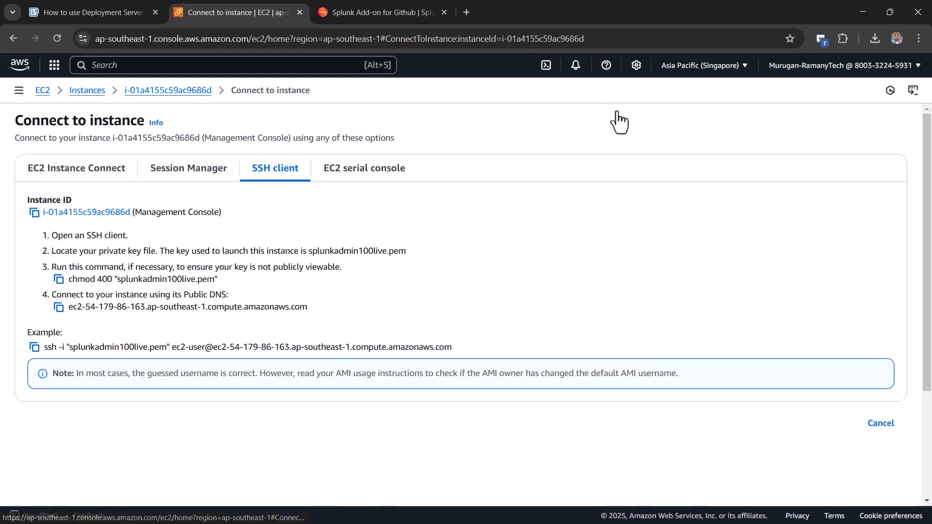
{"action": "left_click", "coordinate": [31, 349]}
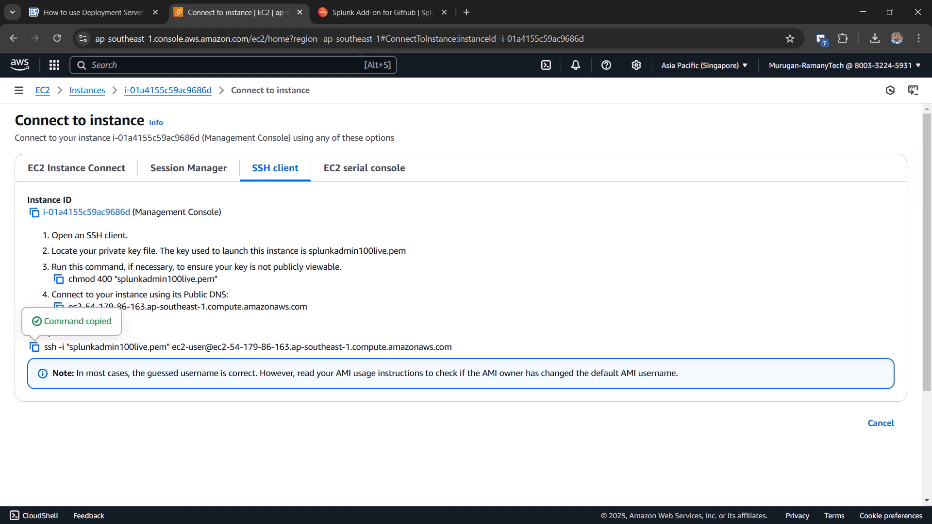
{"action": "key", "text": "alt+Tab"}
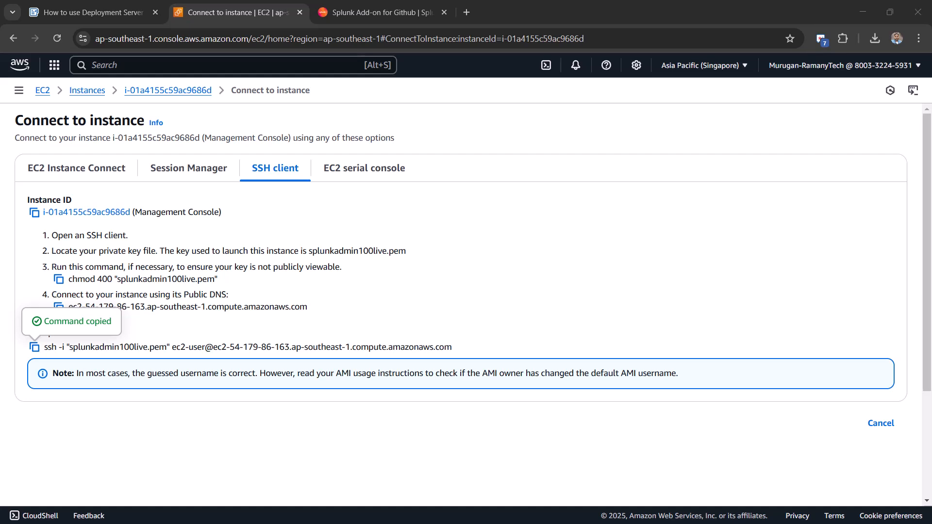
- Maximize Command Prompt, change into the Downloads folder, and snap it to the left half
{"action": "left_click_drag", "start_coordinate": [931, 64], "coordinate": [718, 128]}
{"action": "double_click", "coordinate": [718, 128]}
{"action": "type", "text": "cd Downloads"}
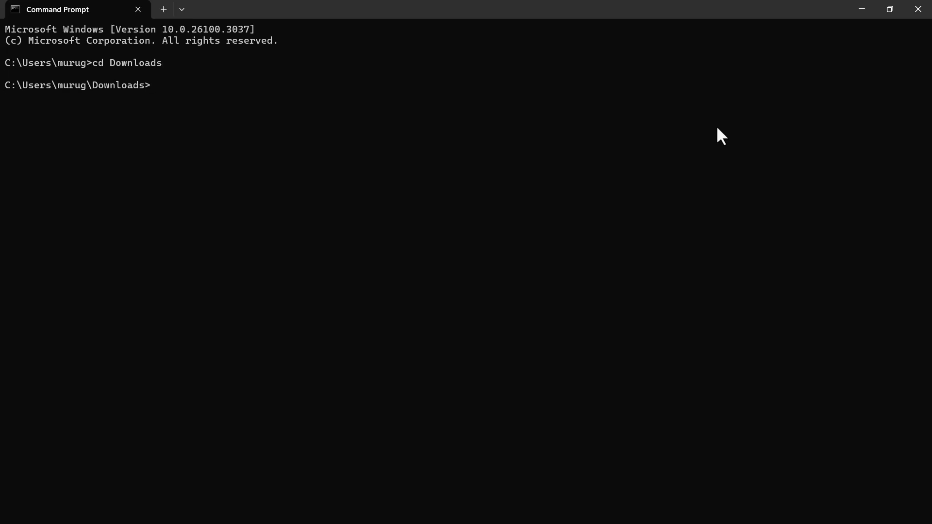
{"action": "key", "text": "ctrl+v"}
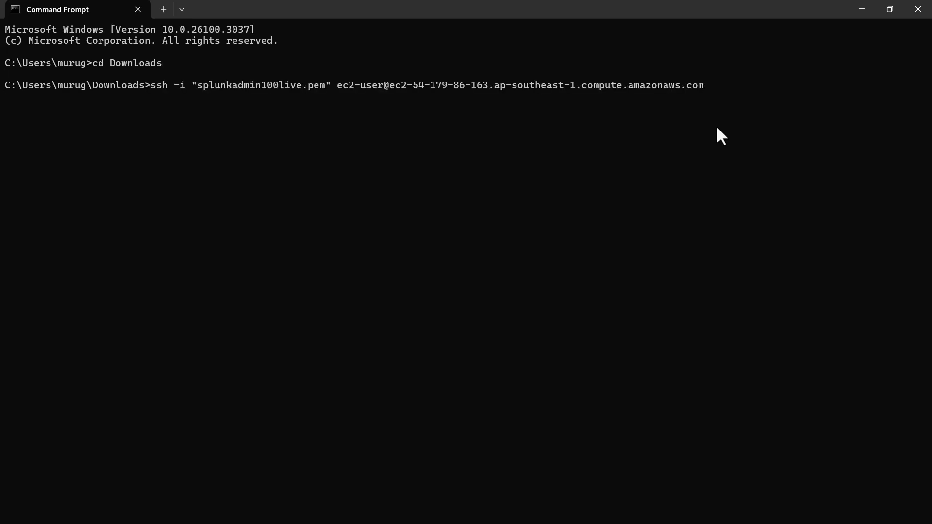
{"action": "key", "text": "BackSpace"}
{"action": "key", "text": "BackSpace"}
{"action": "key", "text": "BackSpace"}
{"action": "key", "text": "BackSpace"}
{"action": "key", "text": "BackSpace"}
{"action": "key", "text": "BackSpace"}
{"action": "key", "text": "BackSpace"}
{"action": "key", "text": "BackSpace"}
{"action": "key", "text": "BackSpace"}
{"action": "key", "text": "BackSpace"}
{"action": "key", "text": "BackSpace"}
{"action": "key", "text": "BackSpace"}
{"action": "key", "text": "BackSpace"}
{"action": "key", "text": "BackSpace"}
{"action": "key", "text": "BackSpace"}
{"action": "key", "text": "BackSpace"}
{"action": "key", "text": "BackSpace"}
{"action": "key", "text": "BackSpace"}
{"action": "key", "text": "BackSpace"}
{"action": "key", "text": "BackSpace"}
{"action": "key", "text": "BackSpace"}
{"action": "key", "text": "BackSpace"}
{"action": "key", "text": "BackSpace"}
{"action": "key", "text": "BackSpace"}
{"action": "key", "text": "BackSpace"}
{"action": "key", "text": "BackSpace"}
{"action": "key", "text": "BackSpace"}
{"action": "key", "text": "BackSpace"}
{"action": "key", "text": "BackSpace"}
{"action": "key", "text": "BackSpace"}
{"action": "key", "text": "BackSpace"}
{"action": "key", "text": "BackSpace"}
{"action": "key", "text": "BackSpace"}
{"action": "key", "text": "BackSpace"}
{"action": "key", "text": "BackSpace"}
{"action": "key", "text": "BackSpace"}
{"action": "key", "text": "BackSpace"}
{"action": "key", "text": "BackSpace"}
{"action": "key", "text": "BackSpace"}
{"action": "key", "text": "BackSpace"}
{"action": "key", "text": "BackSpace"}
{"action": "key", "text": "BackSpace"}
{"action": "key", "text": "BackSpace"}
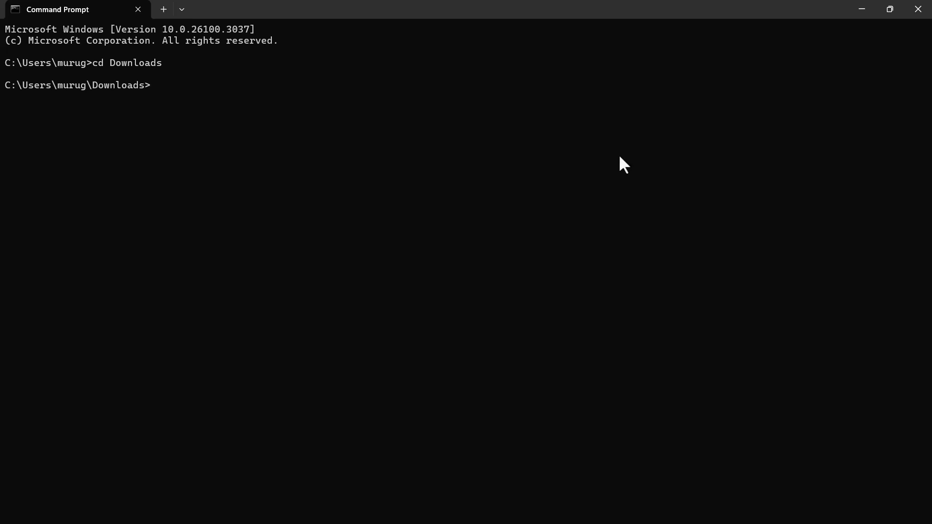
{"action": "key", "text": "super+Left"}
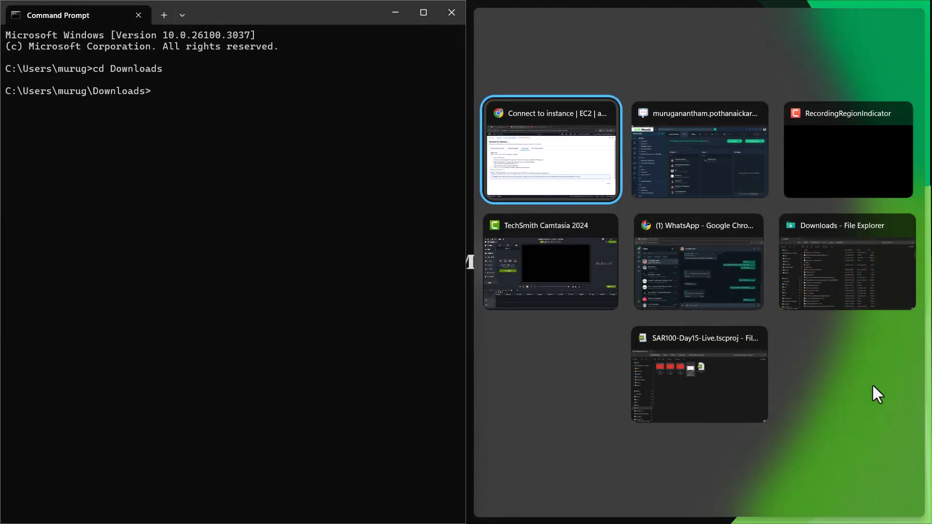
- Detach the AWS connect page into its own window and minimize it
{"action": "left_click", "coordinate": [540, 172]}
{"action": "left_click", "coordinate": [543, 11]}
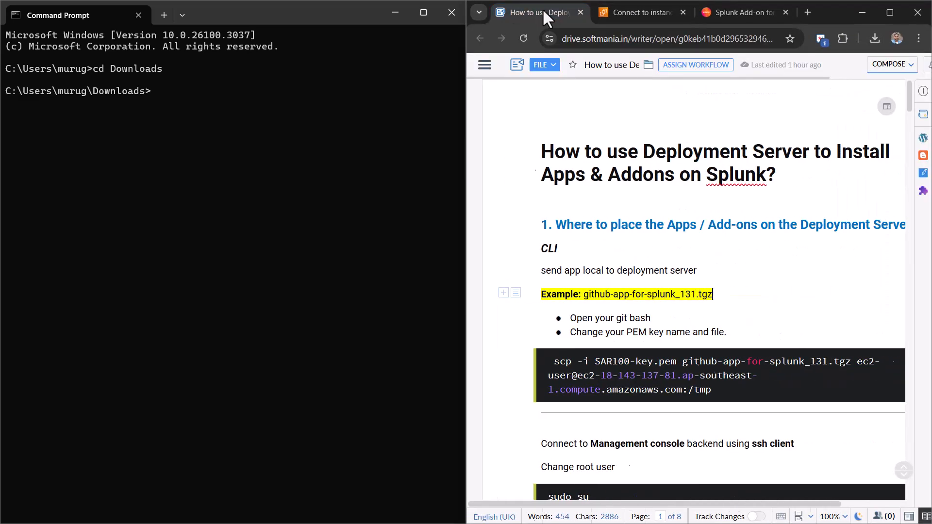
{"action": "left_click_drag", "start_coordinate": [621, 11], "coordinate": [577, 85]}
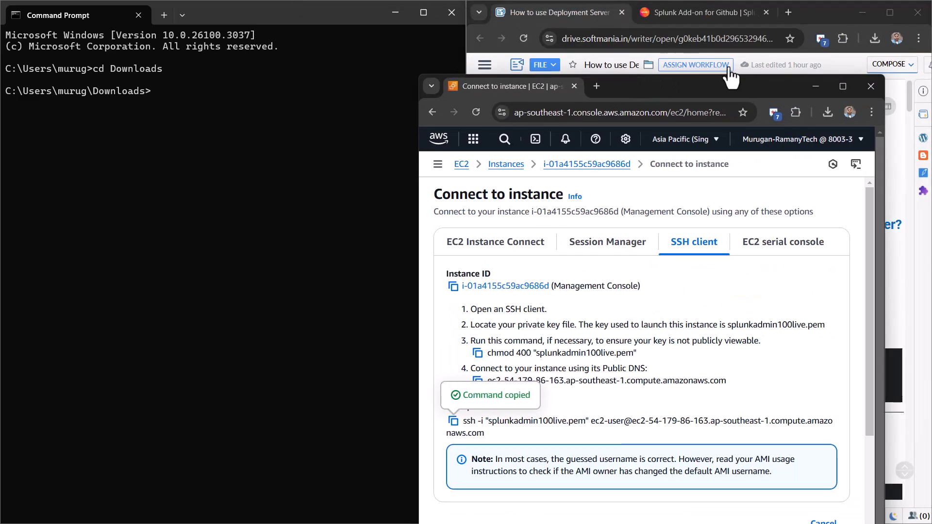
{"action": "double_click", "coordinate": [840, 83]}
{"action": "left_click", "coordinate": [863, 12]}
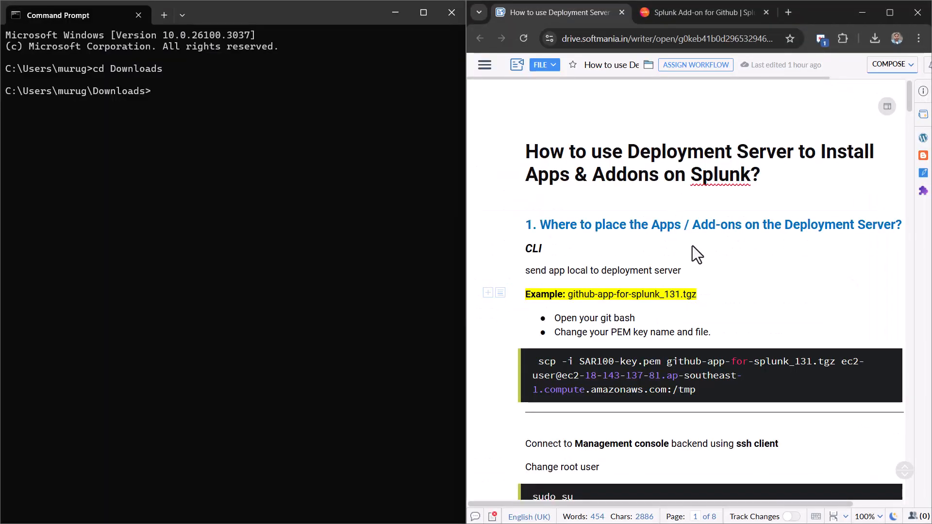
- Copy the example scp upload command from the deployment server guide
{"action": "scroll", "coordinate": [735, 297], "scroll_direction": "down", "scroll_amount": 3}
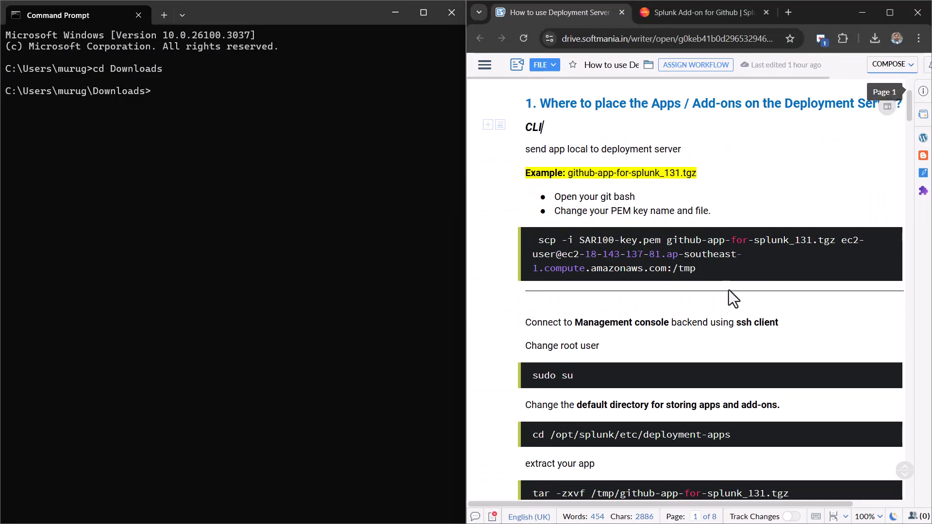
{"action": "left_click_drag", "start_coordinate": [716, 272], "coordinate": [533, 240]}
{"action": "key", "text": "ctrl+c"}
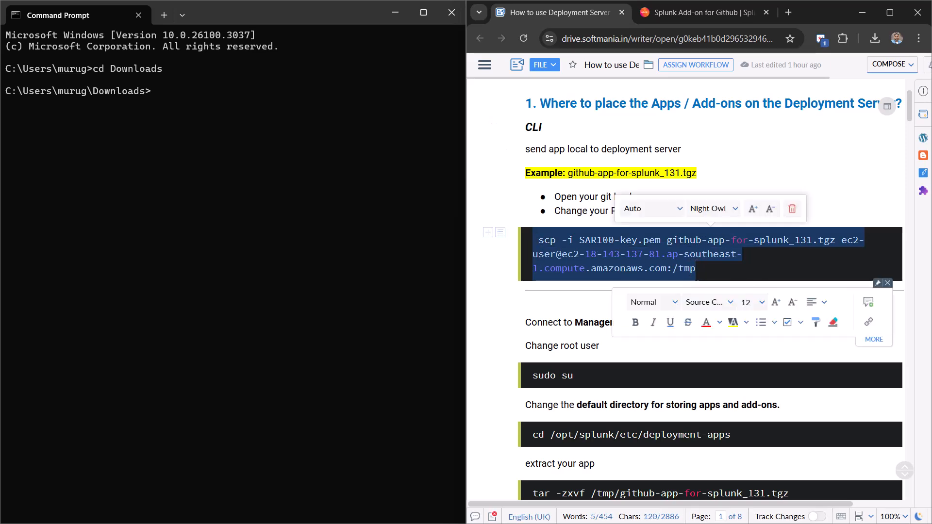
{"action": "key", "text": "alt+Tab"}
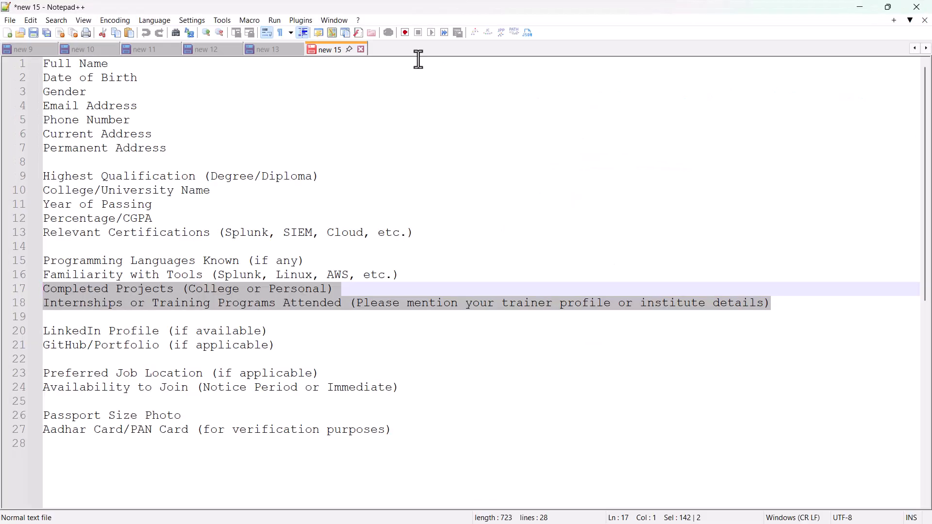
- Paste the ssh connection command into a new Notepad++ document with blank lines around it
{"action": "double_click", "coordinate": [418, 52]}
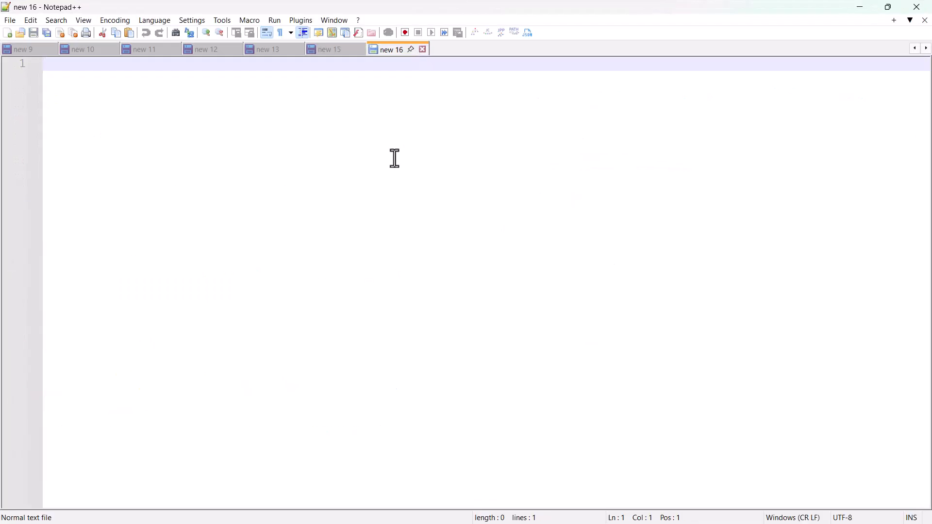
{"action": "key", "text": "ctrl+v"}
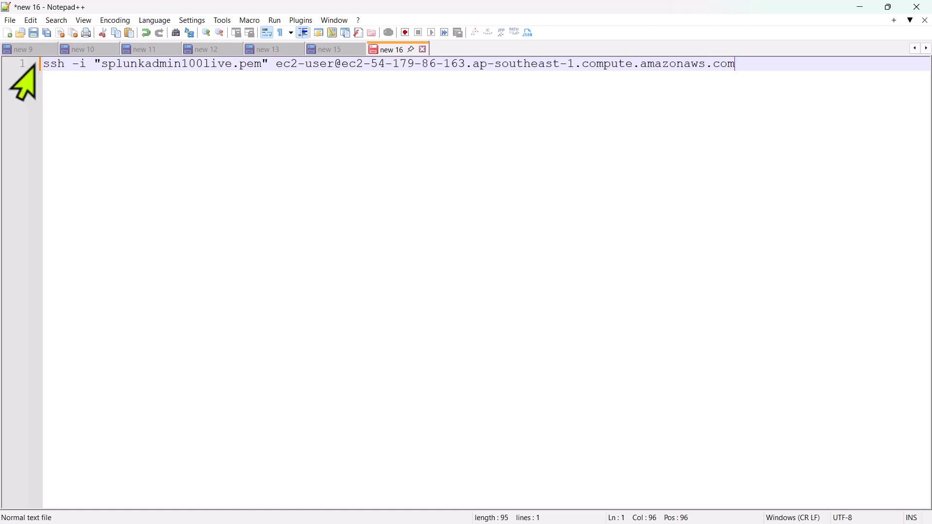
{"action": "left_click", "coordinate": [43, 65]}
{"action": "key", "text": "Return"}
{"action": "key", "text": "Return"}
{"action": "key", "text": "Return"}
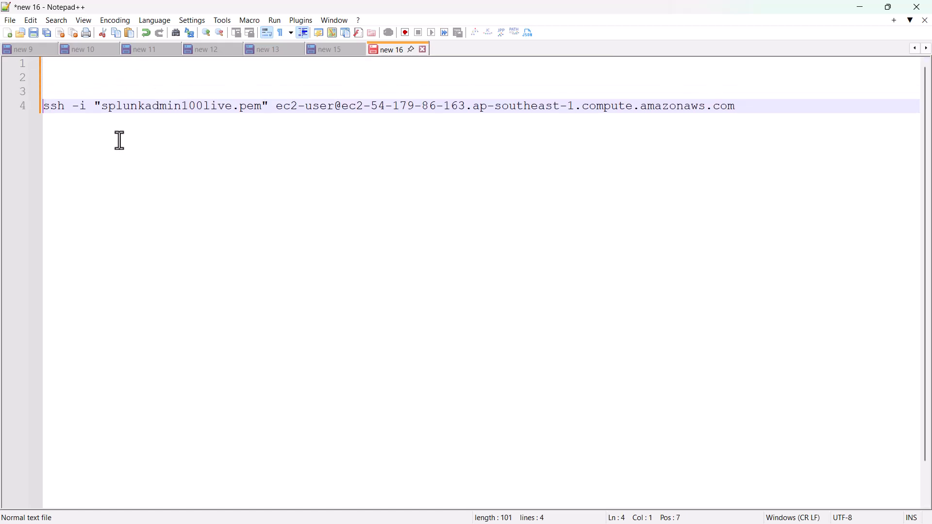
{"action": "left_click", "coordinate": [817, 112]}
{"action": "key", "text": "Return"}
{"action": "key", "text": "Return"}
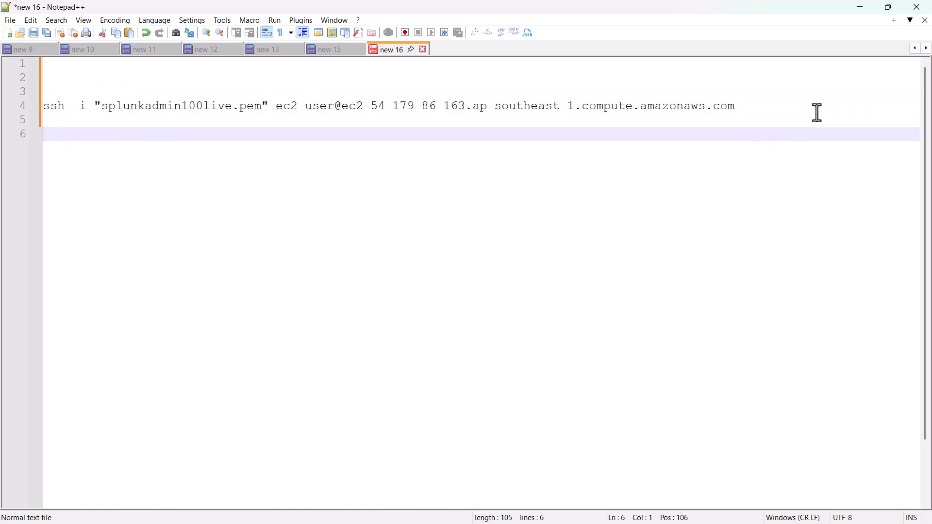
- Start an scp line with the key-file option and the splunk-add-on-for-github_310.tgz file name
{"action": "type", "text": "scp"}
{"action": "left_click_drag", "start_coordinate": [72, 106], "coordinate": [271, 107]}
{"action": "key", "text": "ctrl+c"}
{"action": "left_click", "coordinate": [121, 138]}
{"action": "key", "text": "ctrl+v"}
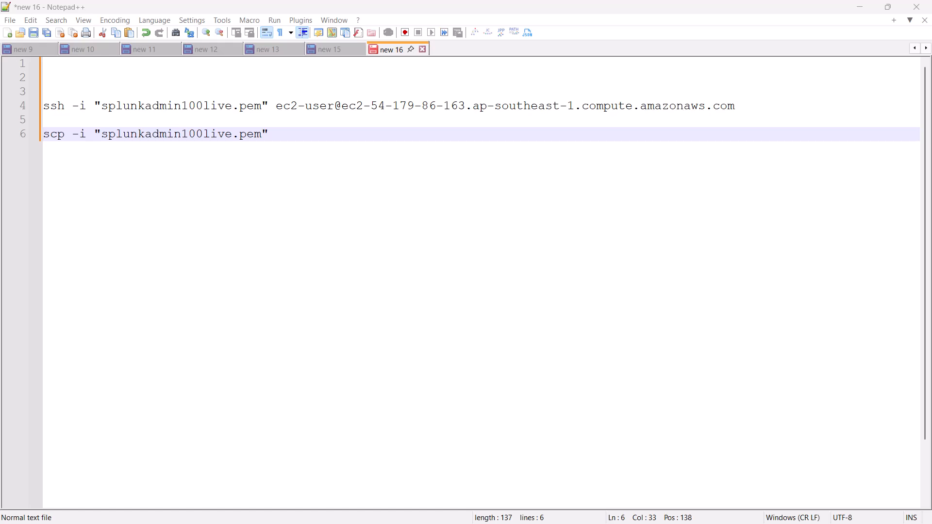
{"action": "key", "text": "super+e"}
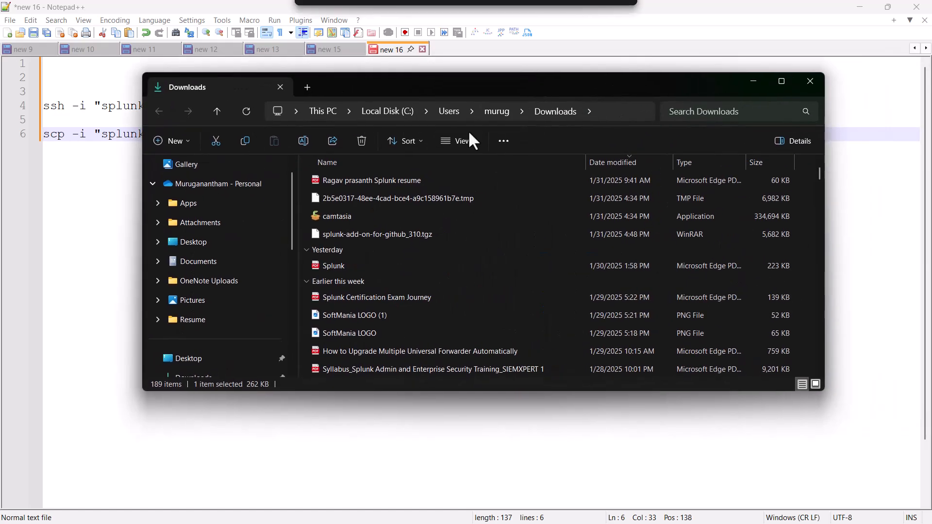
{"action": "left_click", "coordinate": [403, 235]}
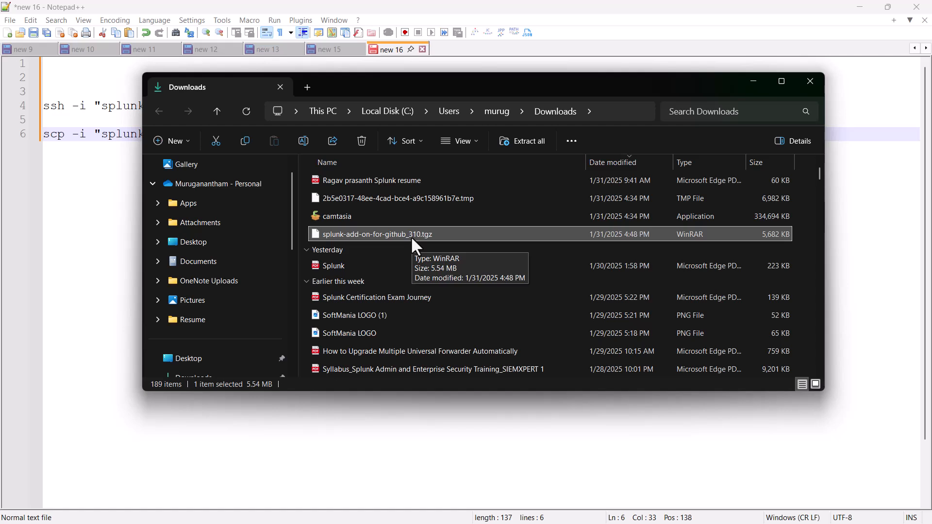
{"action": "left_click", "coordinate": [411, 238]}
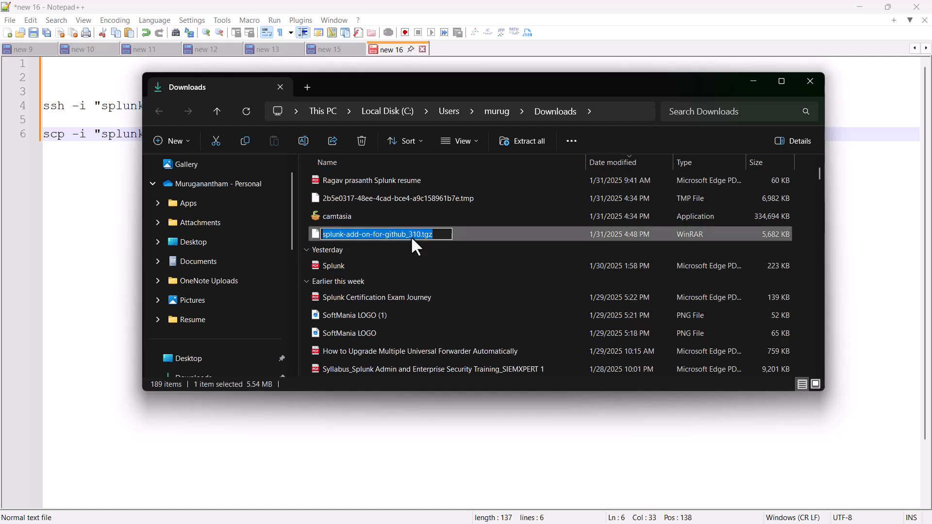
{"action": "key", "text": "alt+Tab"}
{"action": "key", "text": "ctrl+v"}
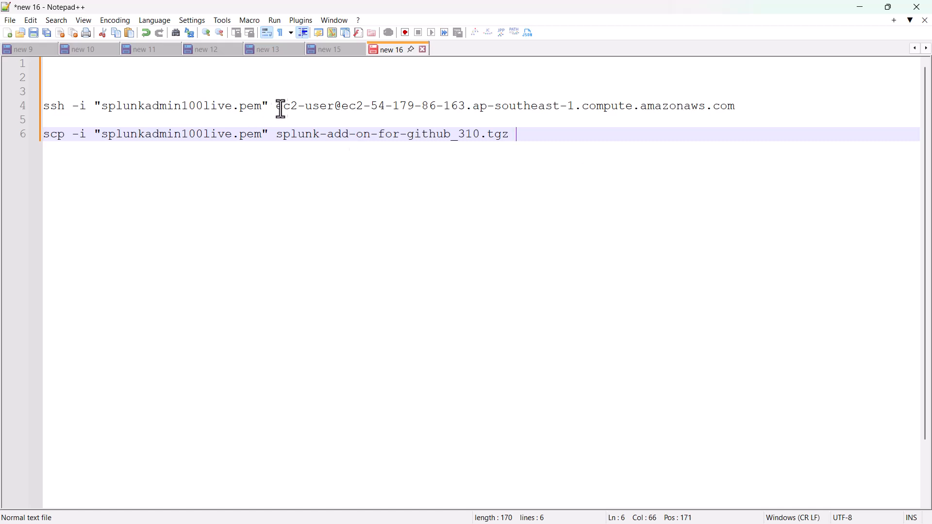
- Append the ec2-user host address and ':/tmp' to the scp line, then select it
{"action": "left_click_drag", "start_coordinate": [281, 106], "coordinate": [547, 107]}
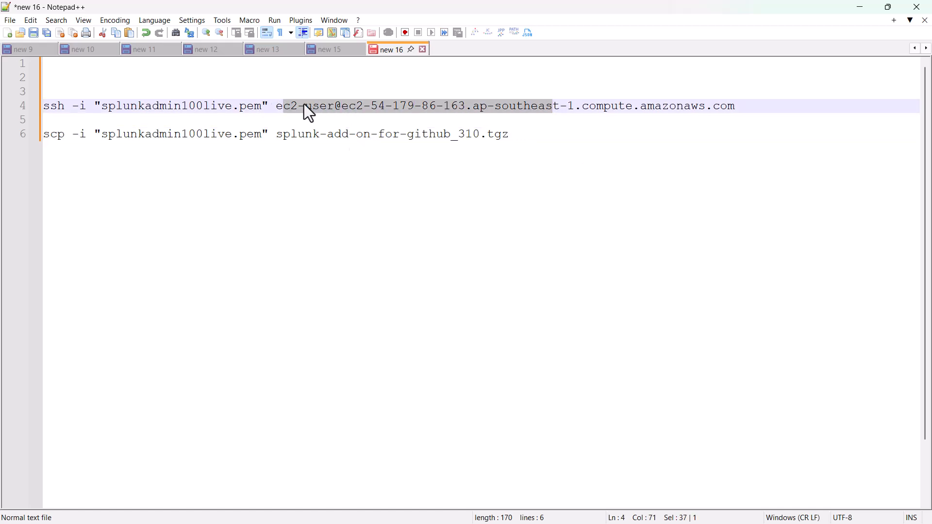
{"action": "left_click", "coordinate": [277, 105]}
{"action": "left_click_drag", "start_coordinate": [277, 106], "coordinate": [736, 114]}
{"action": "key", "text": "ctrl+c"}
{"action": "left_click", "coordinate": [602, 135]}
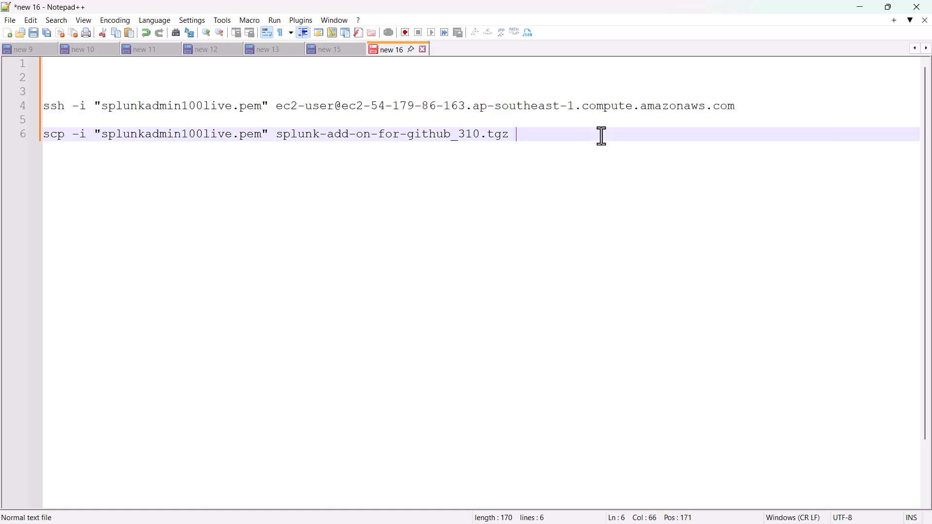
{"action": "key", "text": "ctrl+v"}
{"action": "type", "text": ":"}
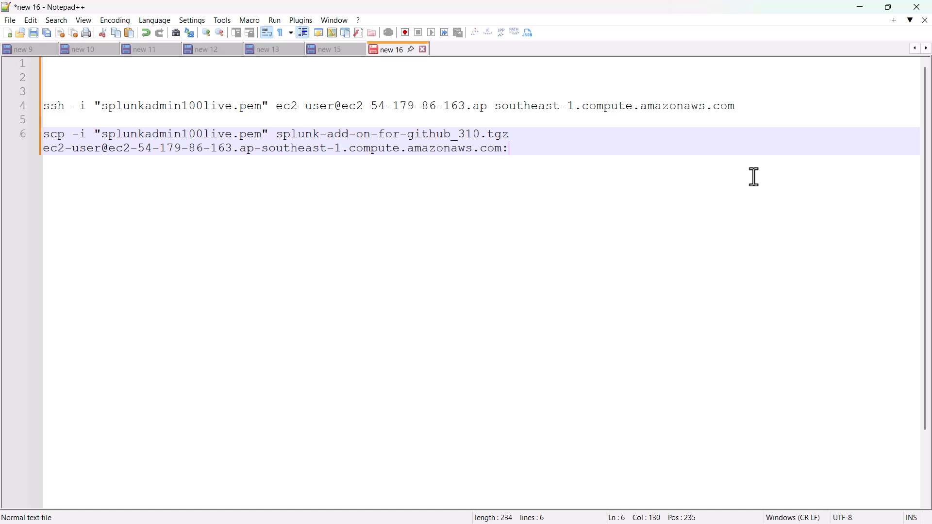
{"action": "type", "text": "/tmmp"}
{"action": "key", "text": "BackSpace"}
{"action": "key", "text": "BackSpace"}
{"action": "type", "text": "p"}
{"action": "left_click_drag", "start_coordinate": [539, 151], "coordinate": [37, 139]}
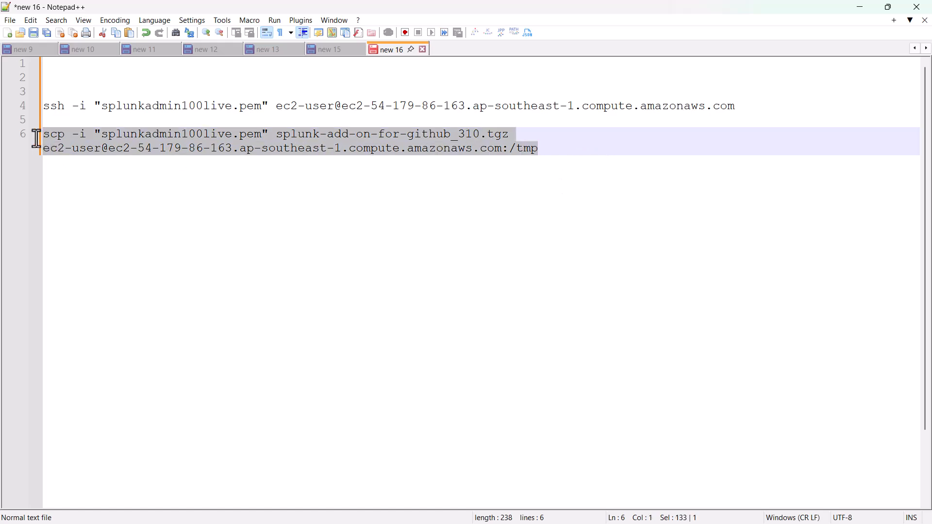
- Run the scp command at the Downloads prompt to upload splunk-add-on-for-github_310.tgz to /tmp
{"action": "key", "text": "alt+Tab"}
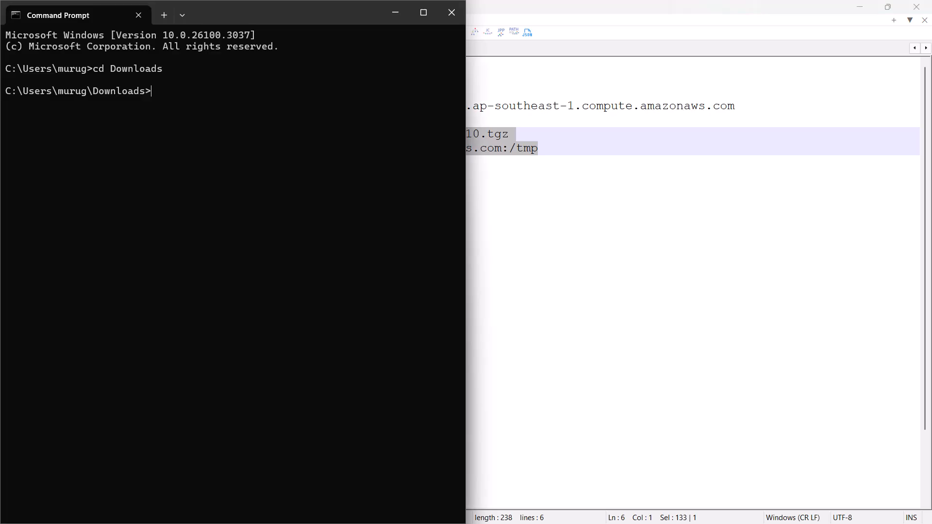
{"action": "key", "text": "alt+Tab"}
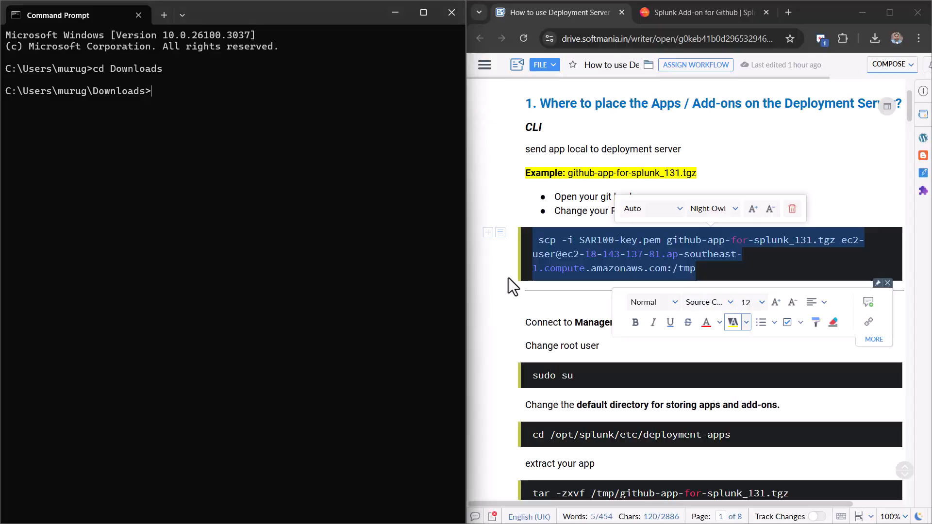
{"action": "right_click", "coordinate": [259, 116]}
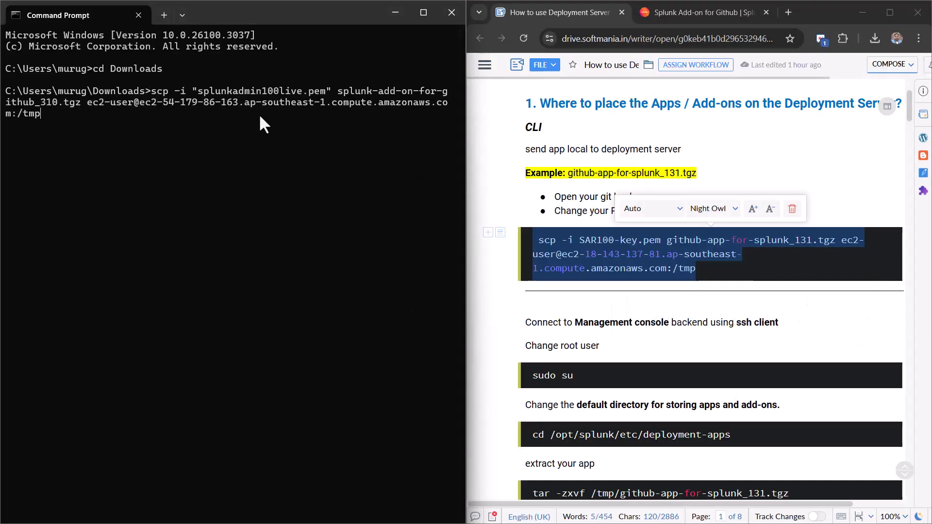
{"action": "key", "text": "Return"}
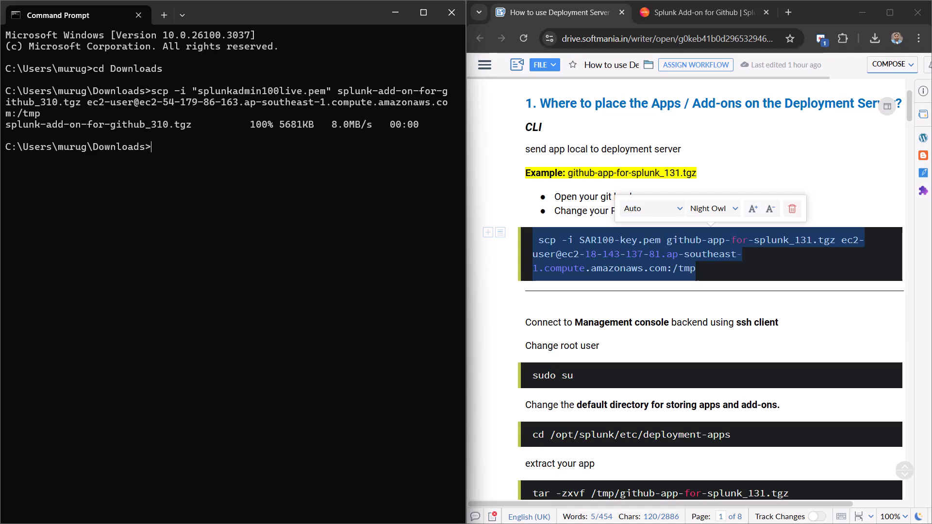
- Select the ssh connection command on line 4 in Notepad++
{"action": "key", "text": "alt+Tab"}
{"action": "left_click", "coordinate": [756, 125]}
{"action": "left_click_drag", "start_coordinate": [757, 111], "coordinate": [1, 104]}
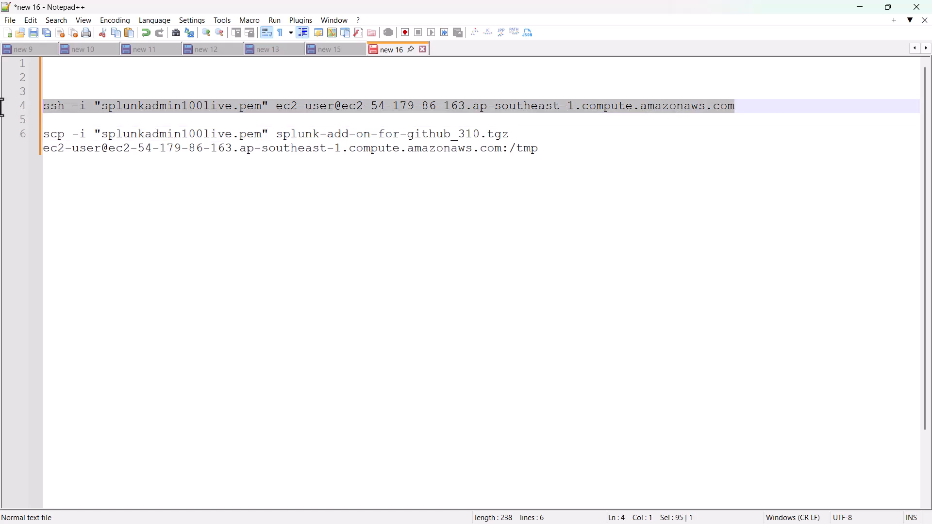
- Connect to the EC2 server by running the copied ssh command in Command Prompt
{"action": "key", "text": "ctrl+c"}
{"action": "key", "text": "alt+Tab"}
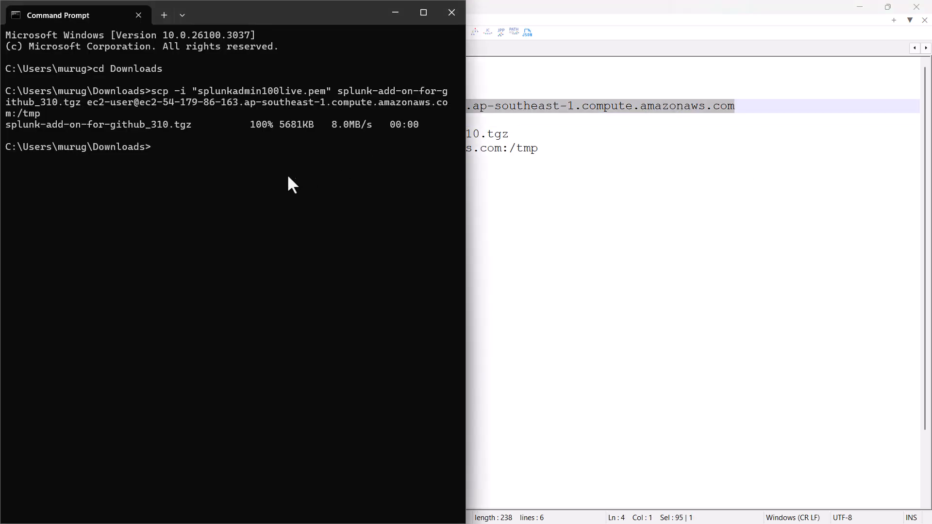
{"action": "key", "text": "ctrl+v"}
{"action": "key", "text": "Return"}
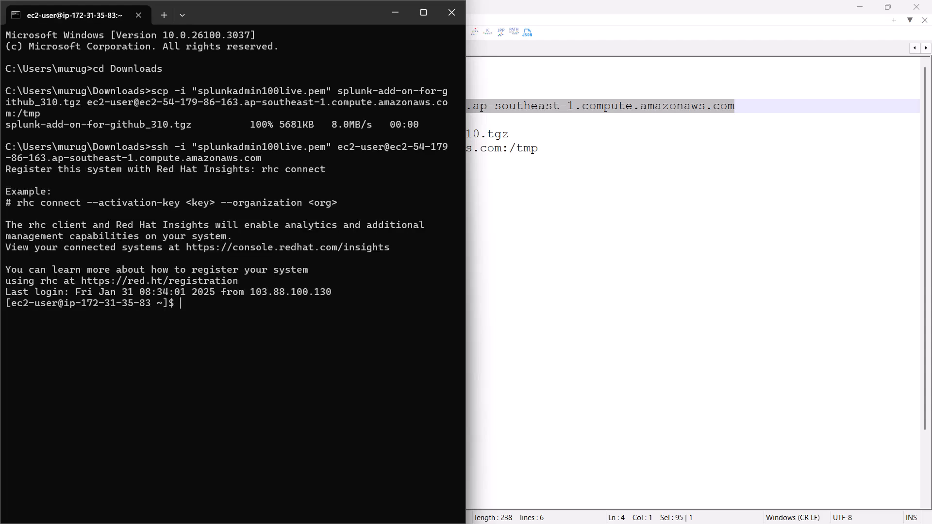
- Switch to the splunk user with 'sudo su - splunk', following the guide
{"action": "key", "text": "alt+Tab"}
{"action": "left_click", "coordinate": [593, 379]}
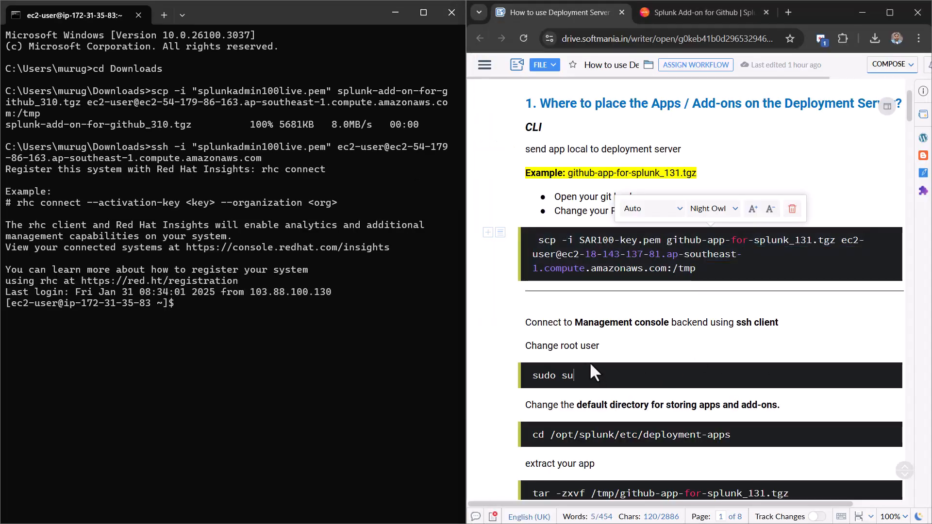
{"action": "left_click", "coordinate": [290, 323]}
{"action": "scroll", "coordinate": [514, 349], "scroll_direction": "down", "scroll_amount": 3}
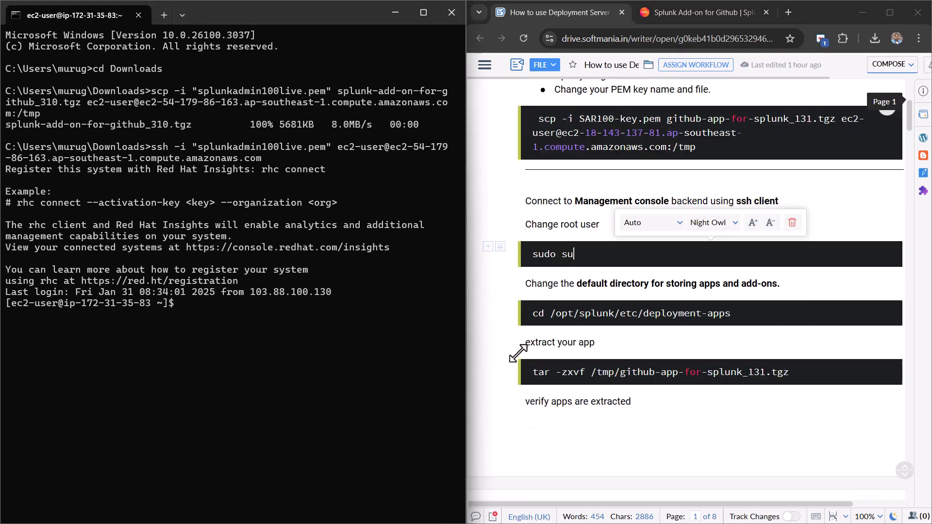
{"action": "type", "text": "sudo su"}
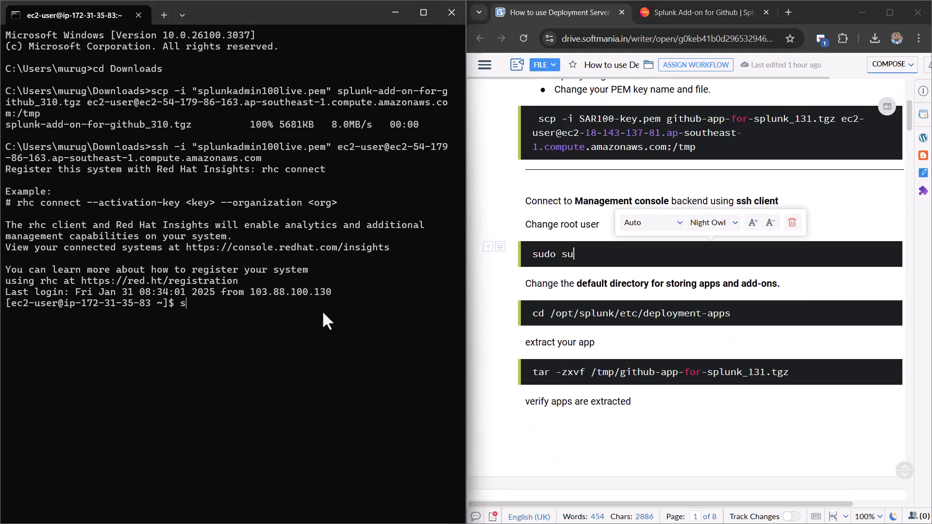
{"action": "type", "text": "splunk"}
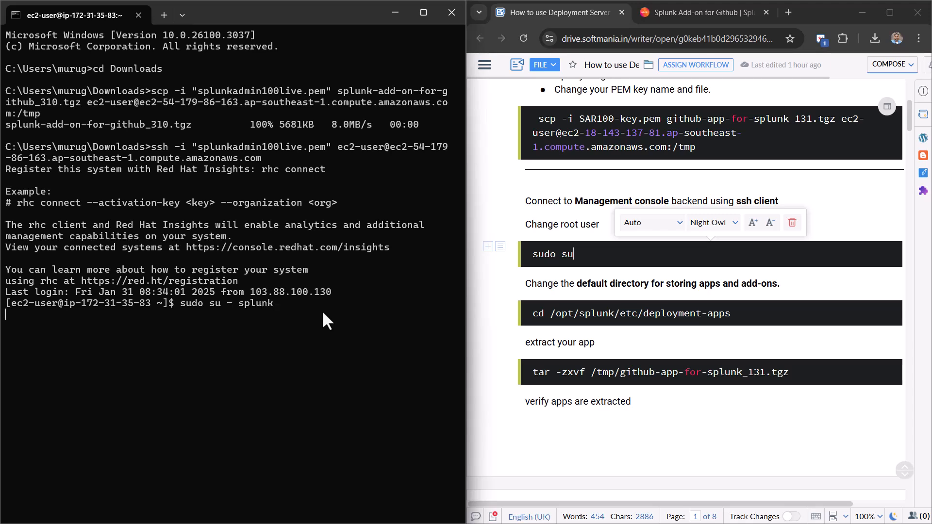
{"action": "key", "text": "Return"}
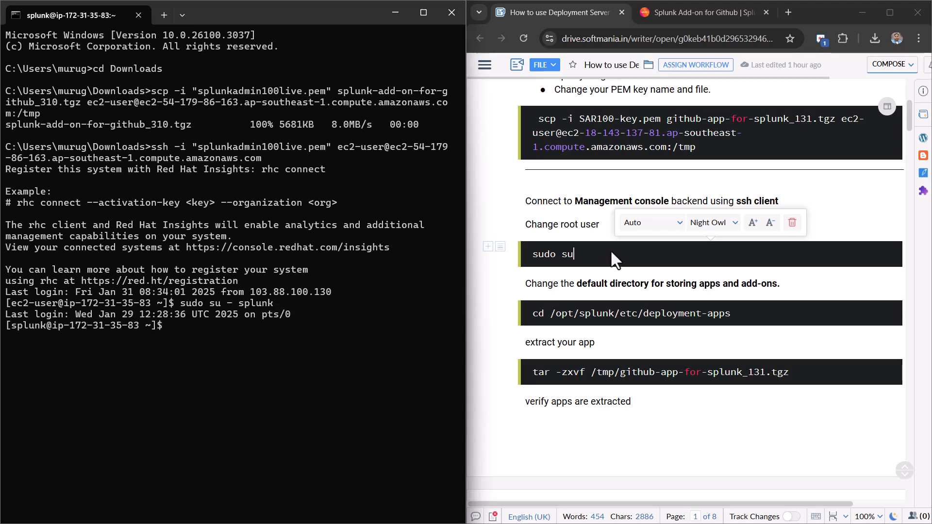
- Change the guide heading to 'Change splunk user' and its command to 'sudo su - splunk'
{"action": "double_click", "coordinate": [569, 224]}
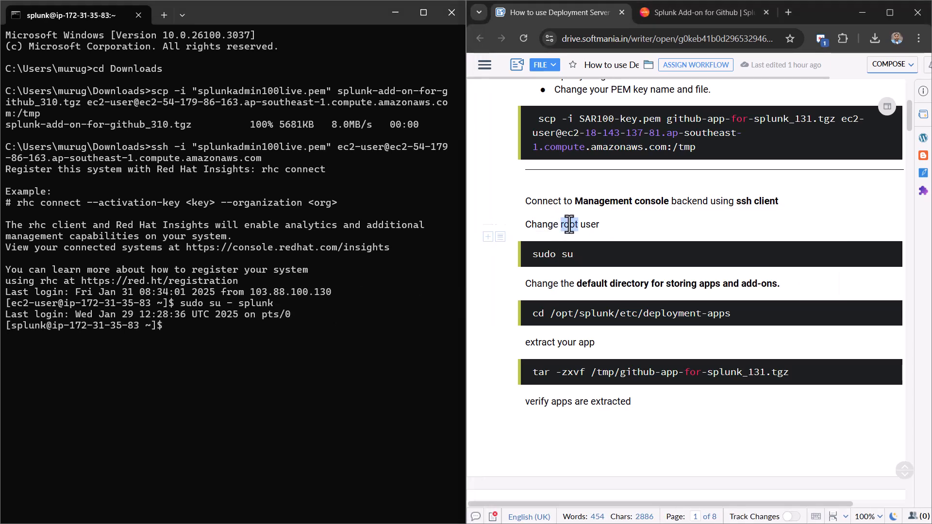
{"action": "type", "text": "splunk"}
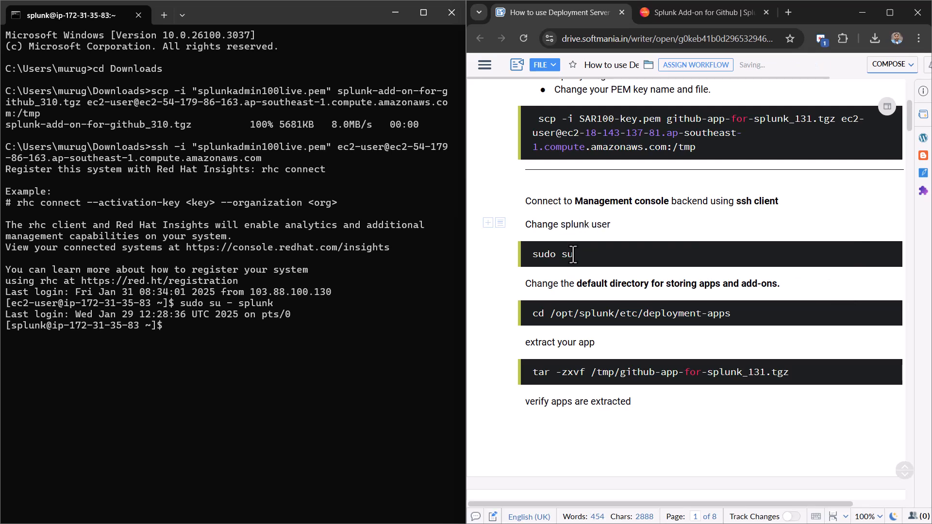
{"action": "left_click", "coordinate": [602, 258]}
{"action": "type", "text": "- splunk"}
{"action": "left_click", "coordinate": [186, 342]}
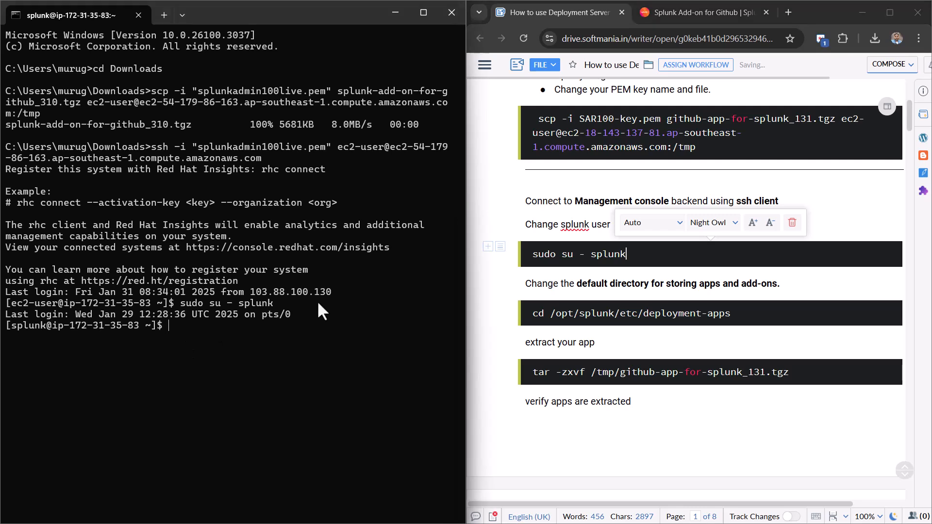
{"action": "left_click_drag", "start_coordinate": [732, 315], "coordinate": [529, 326]}
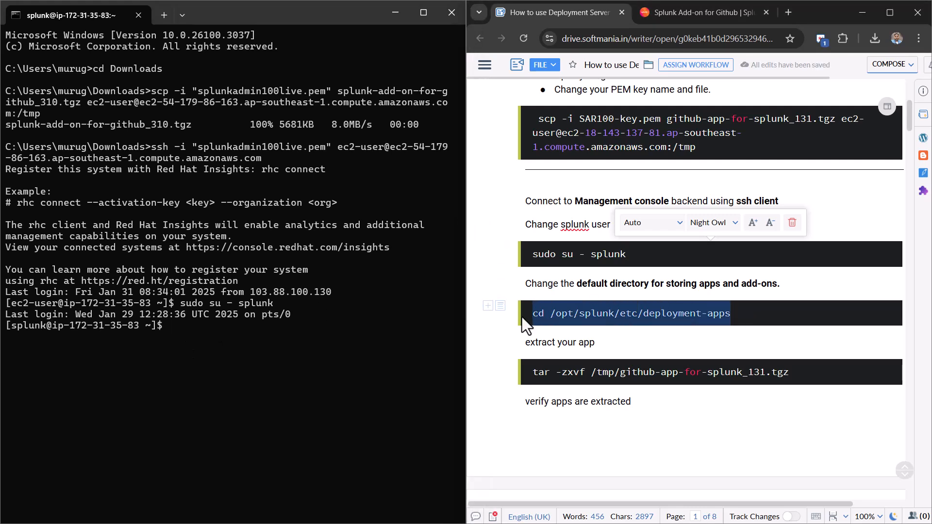
- Change into /opt/splunk/etc/deployment-apps using the guide's cd command and list its contents
{"action": "left_click", "coordinate": [360, 349]}
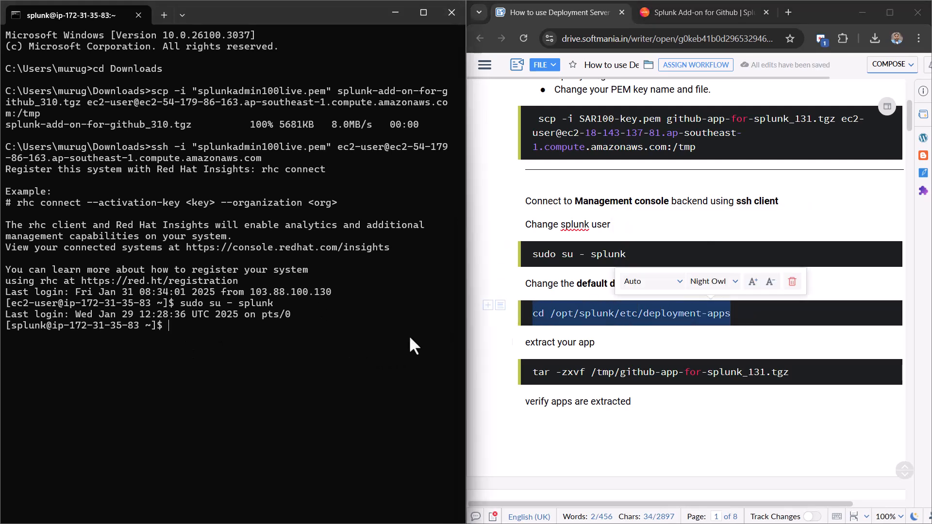
{"action": "left_click_drag", "start_coordinate": [733, 316], "coordinate": [527, 321]}
{"action": "key", "text": "ctrl+c"}
{"action": "left_click", "coordinate": [280, 353]}
{"action": "key", "text": "ctrl+v"}
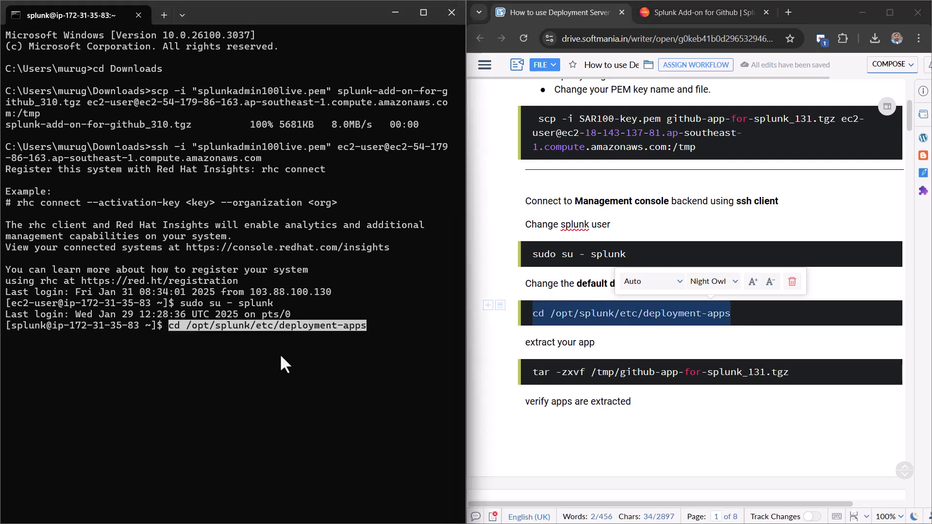
{"action": "key", "text": "Return"}
{"action": "type", "text": "ll"}
{"action": "key", "text": "Return"}
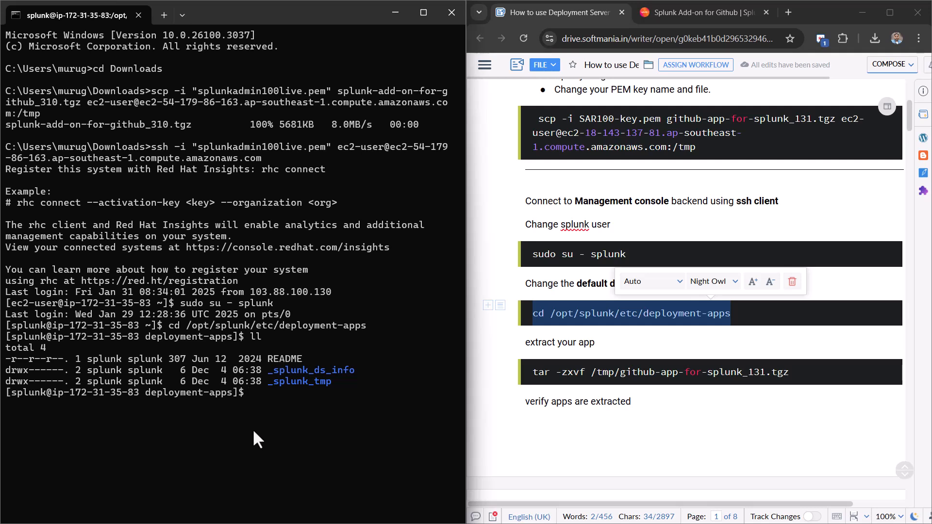
- Exit the splunk user, become root with sudo su, and list /tmp
{"action": "type", "text": "exit"}
{"action": "key", "text": "Return"}
{"action": "type", "text": "sudo su"}
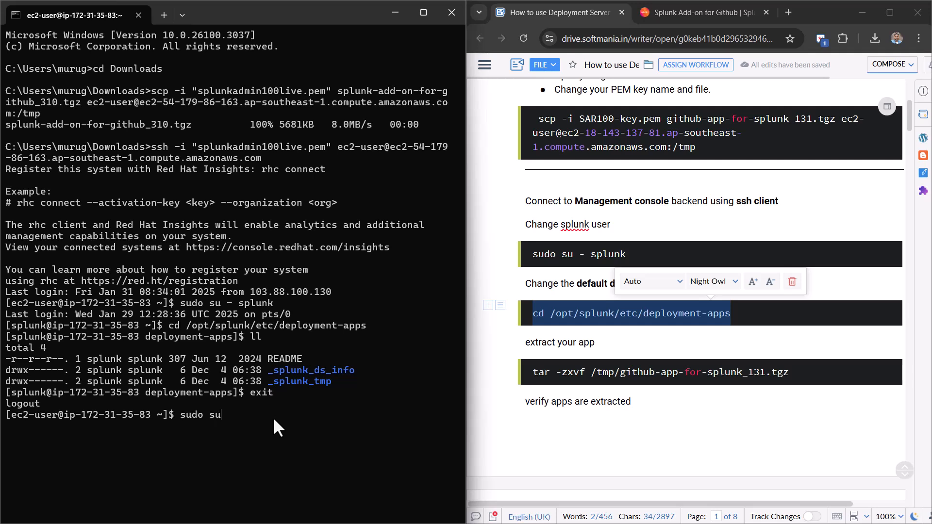
{"action": "key", "text": "Return"}
{"action": "type", "text": "cd t/"}
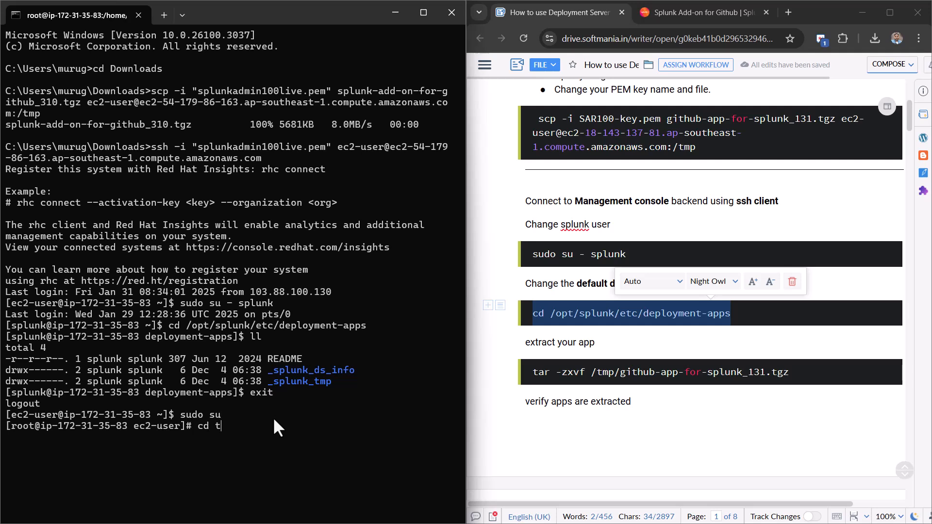
{"action": "key", "text": "BackSpace"}
{"action": "key", "text": "BackSpace"}
{"action": "type", "text": "/tmp"}
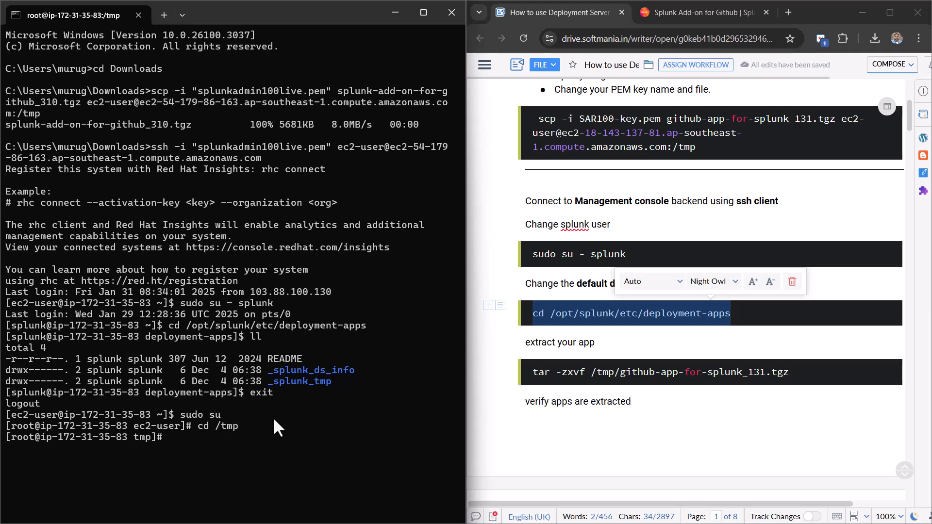
{"action": "type", "text": "ll"}
{"action": "key", "text": "Return"}
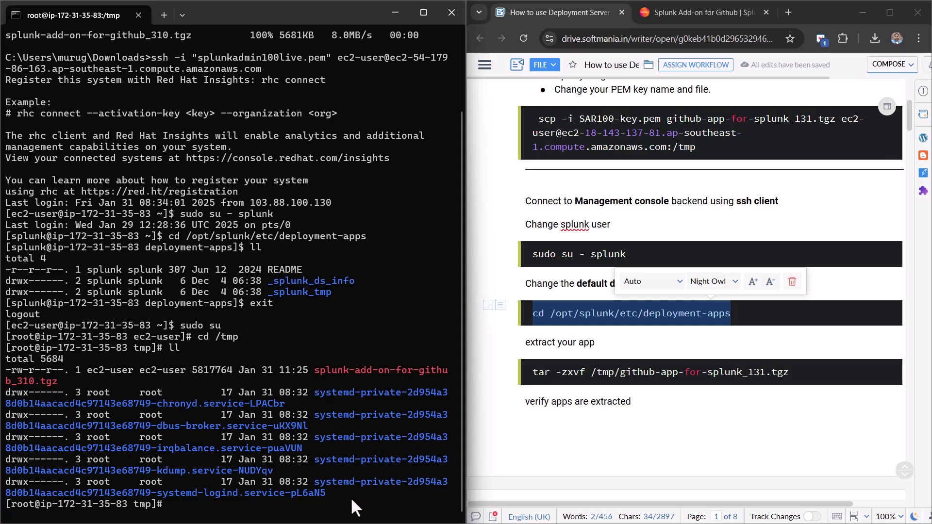
- Make splunk:splunk the owner of splunk-add-on-for-github_310.tgz, confirm with ll, and switch to the splunk user
{"action": "type", "text": "chown splunk:splunk "}
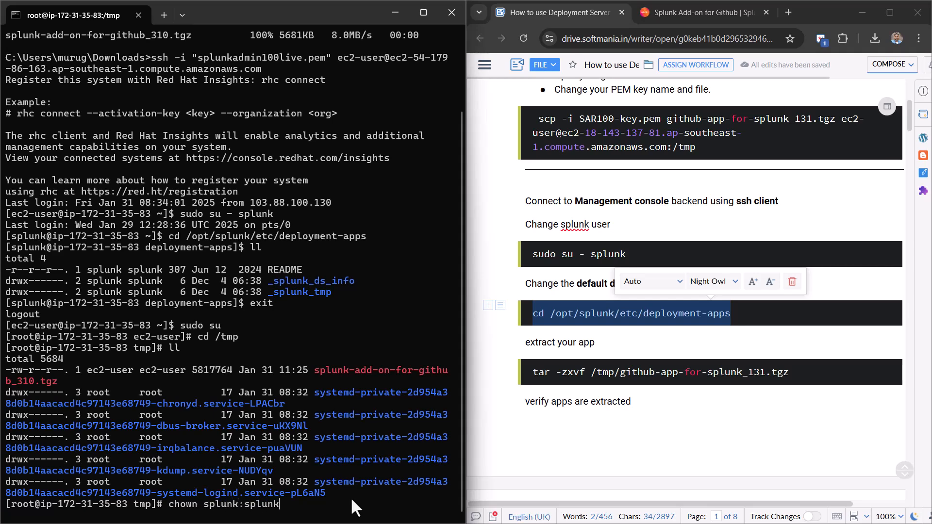
{"action": "type", "text": "spl"}
{"action": "key", "text": "Tab"}
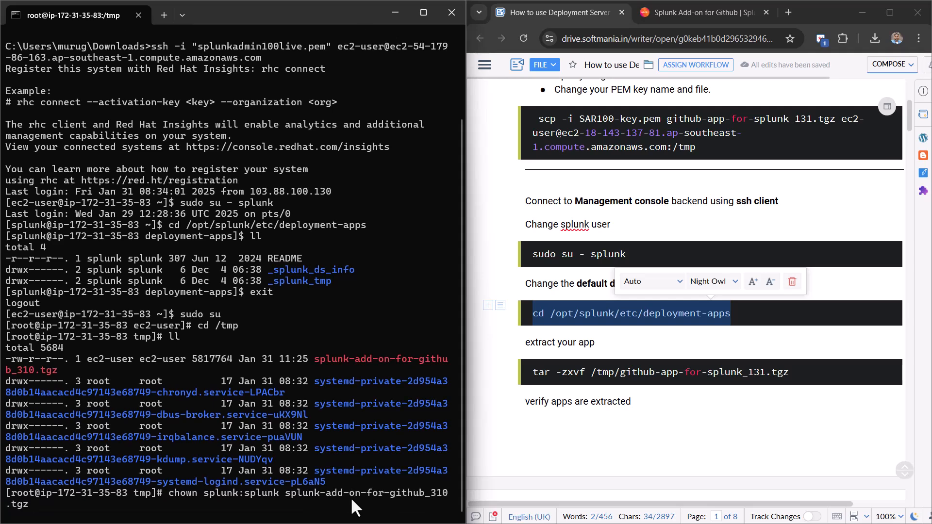
{"action": "key", "text": "Return"}
{"action": "type", "text": "ll"}
{"action": "key", "text": "Return"}
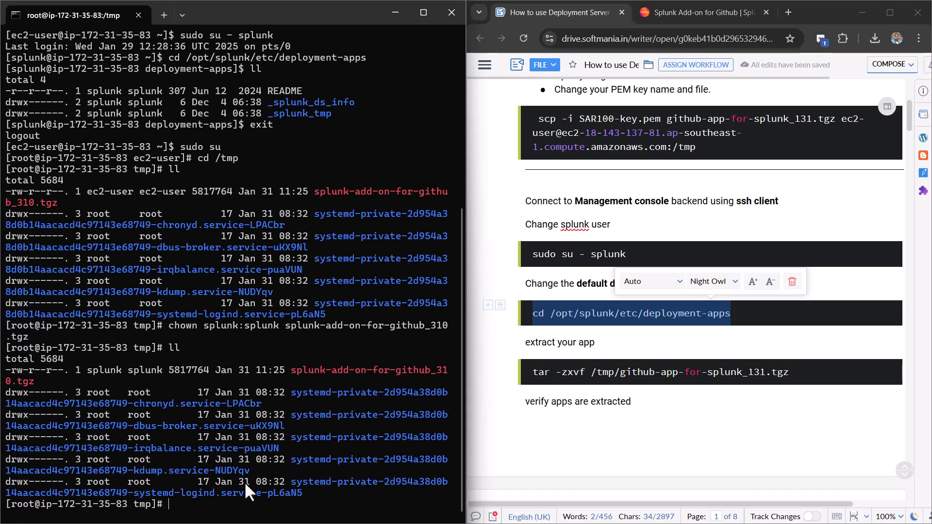
{"action": "type", "text": "sudo su - splunk"}
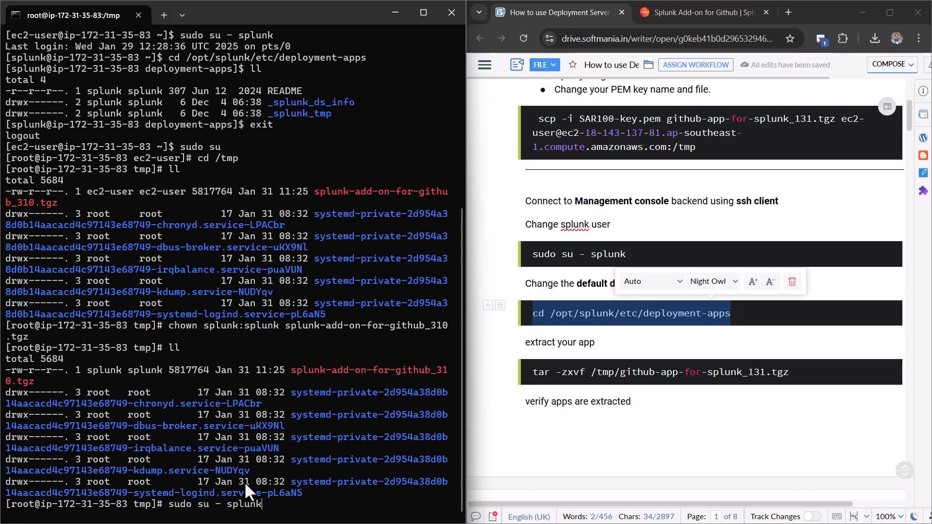
{"action": "key", "text": "Return"}
- Clear the screen, change into /opt/splunk/etc/deployment-apps and list its contents
{"action": "type", "text": "clear"}
{"action": "key", "text": "Return"}
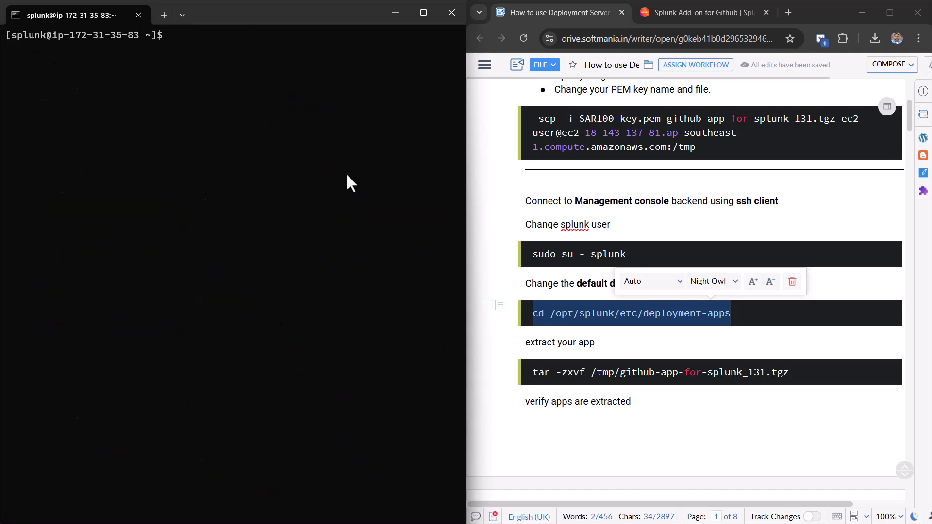
{"action": "type", "text": "cd /o"}
{"action": "left_click_drag", "start_coordinate": [745, 321], "coordinate": [530, 309]}
{"action": "left_click", "coordinate": [290, 58]}
{"action": "key", "text": "BackSpace"}
{"action": "key", "text": "BackSpace"}
{"action": "key", "text": "BackSpace"}
{"action": "key", "text": "BackSpace"}
{"action": "key", "text": "BackSpace"}
{"action": "key", "text": "BackSpace"}
{"action": "key", "text": "ctrl+v"}
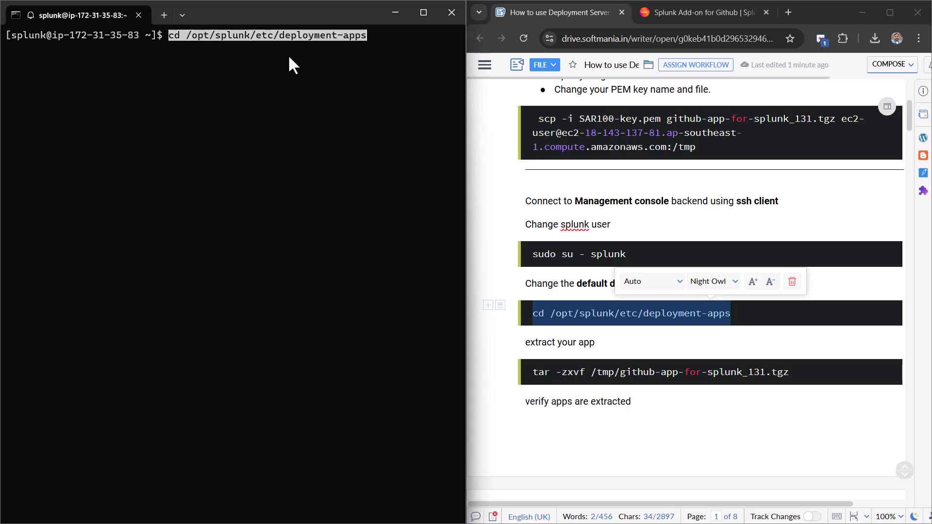
{"action": "key", "text": "Return"}
{"action": "type", "text": "ll"}
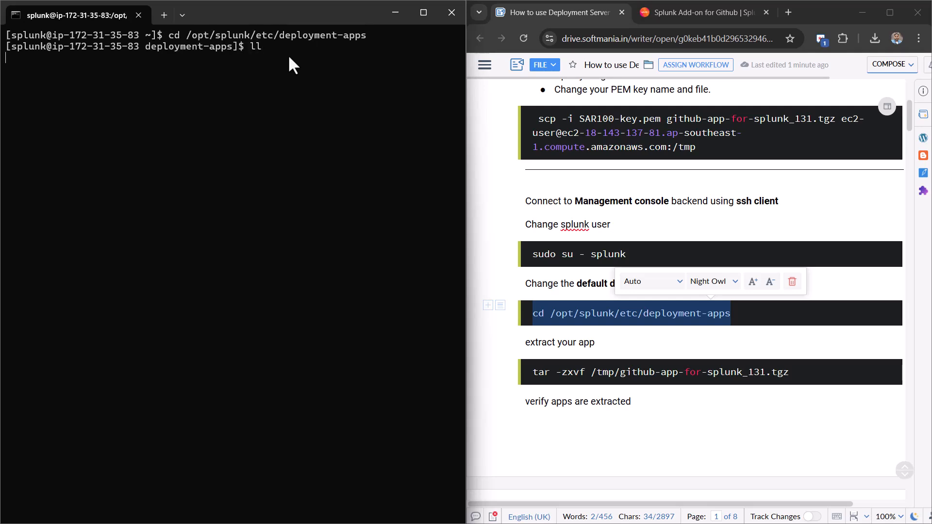
{"action": "key", "text": "Return"}
- Extract /tmp/splunk-add-on-for-github_310.tgz into deployment-apps with tar -xvf
{"action": "left_click", "coordinate": [788, 388]}
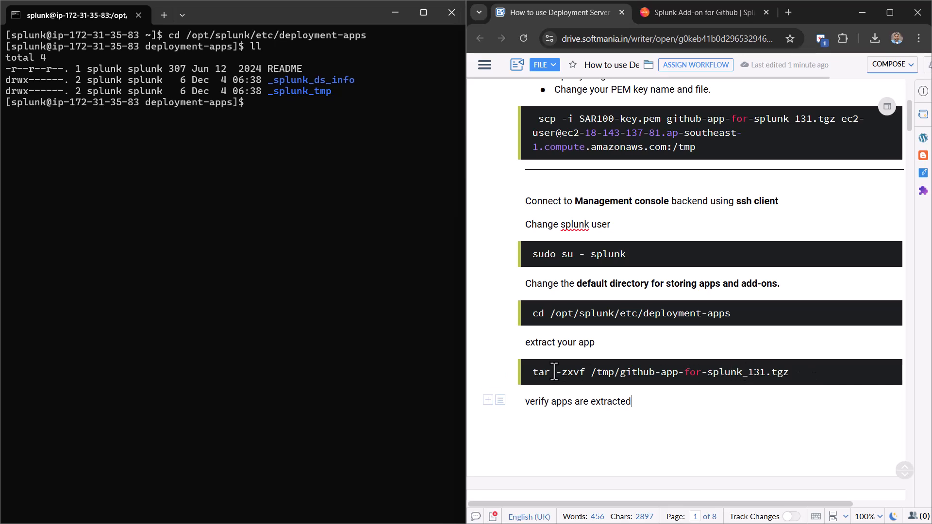
{"action": "left_click", "coordinate": [343, 184]}
{"action": "type", "text": "tar "}
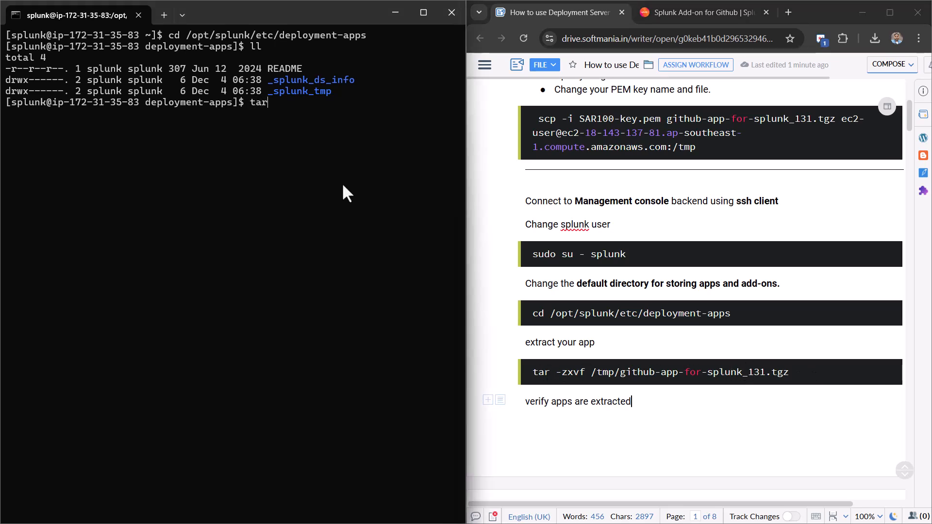
{"action": "type", "text": "-xvf "}
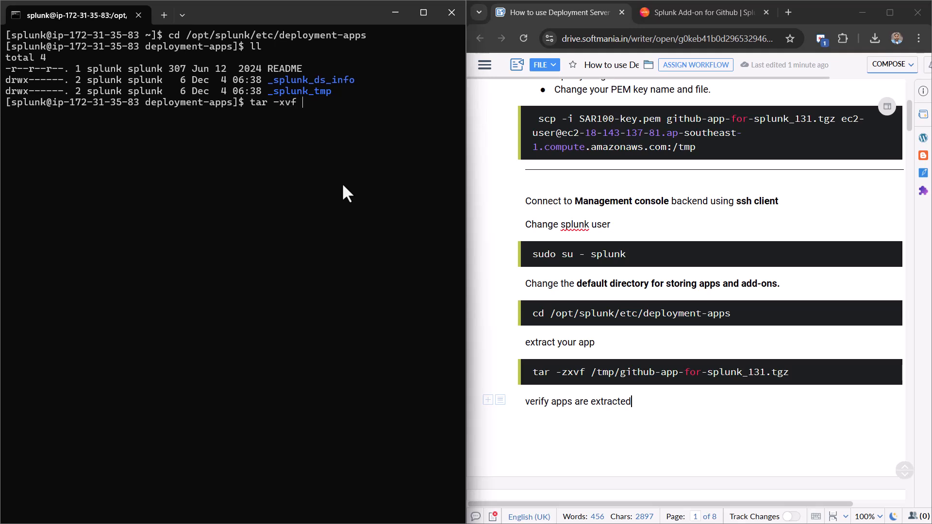
{"action": "type", "text": "/tmp/"}
{"action": "type", "text": "s"}
{"action": "key", "text": "Tab"}
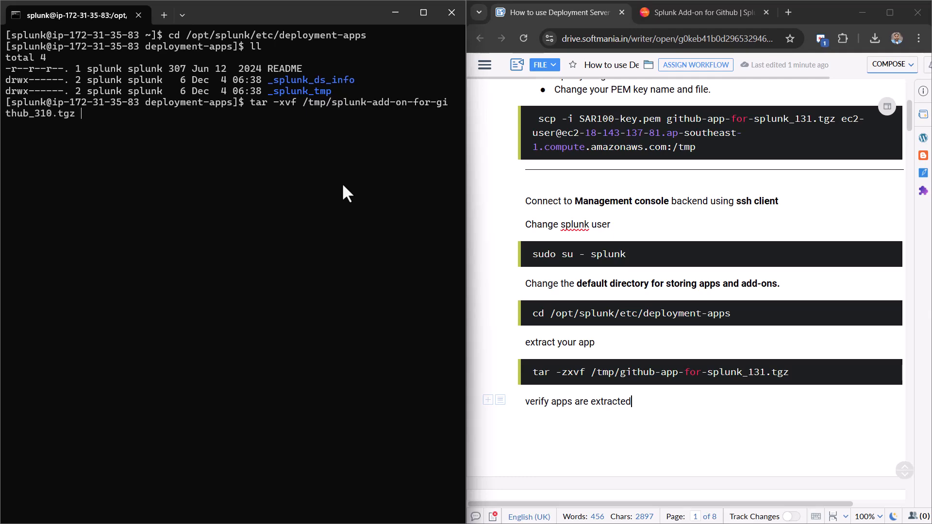
{"action": "key", "text": "Return"}
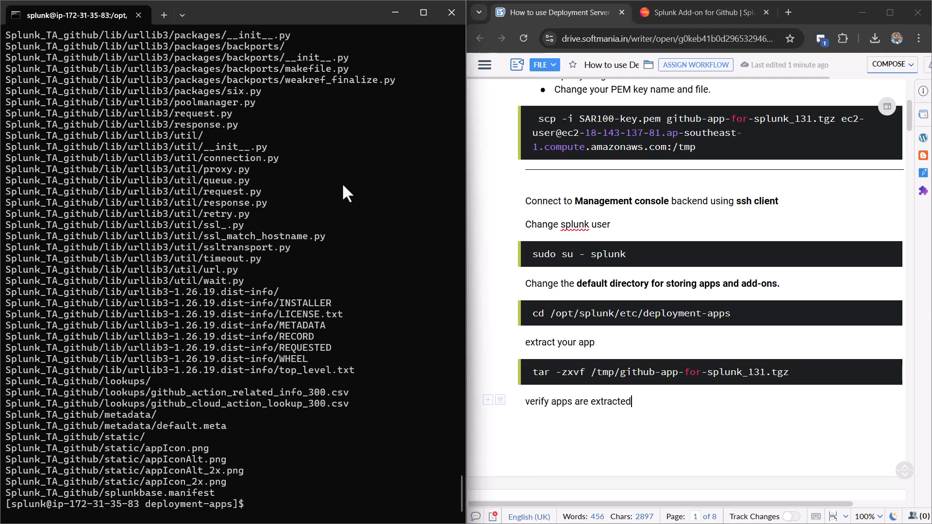
- List deployment-apps and scroll back up to the extraction command
{"action": "type", "text": "ll"}
{"action": "key", "text": "Return"}
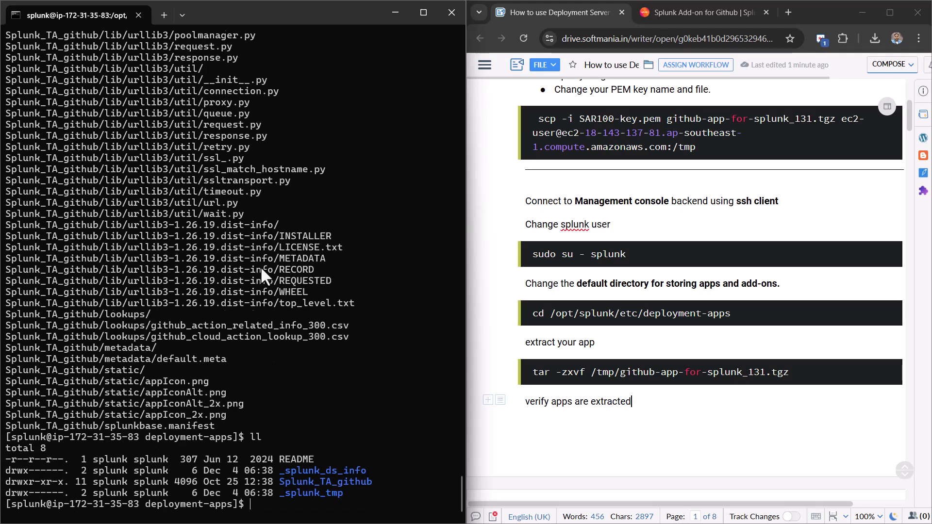
{"action": "scroll", "coordinate": [337, 484], "scroll_direction": "up", "scroll_amount": 20}
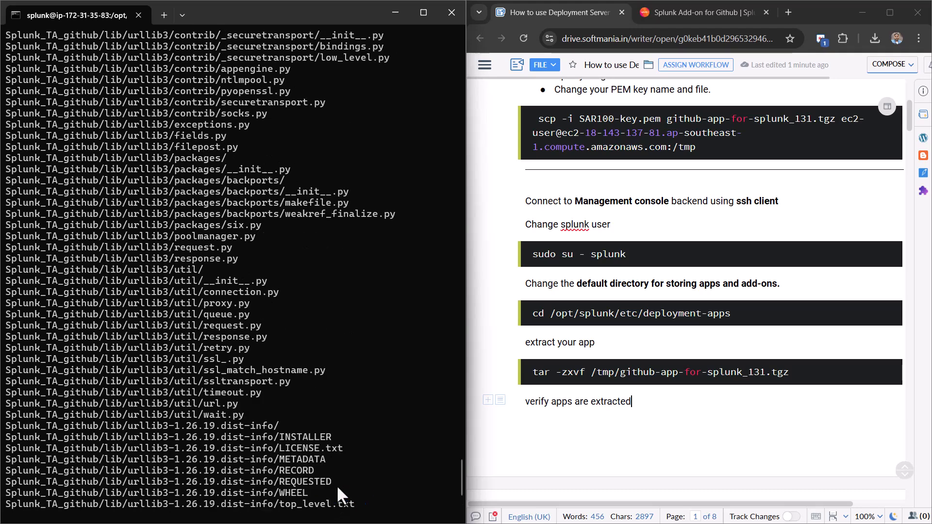
{"action": "scroll", "coordinate": [337, 485], "scroll_direction": "up", "scroll_amount": 15}
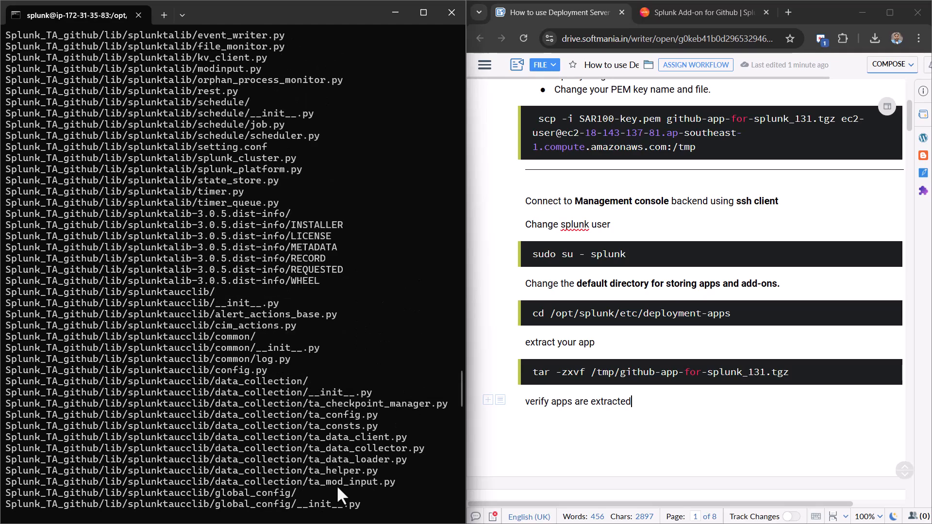
{"action": "scroll", "coordinate": [336, 485], "scroll_direction": "up", "scroll_amount": 20}
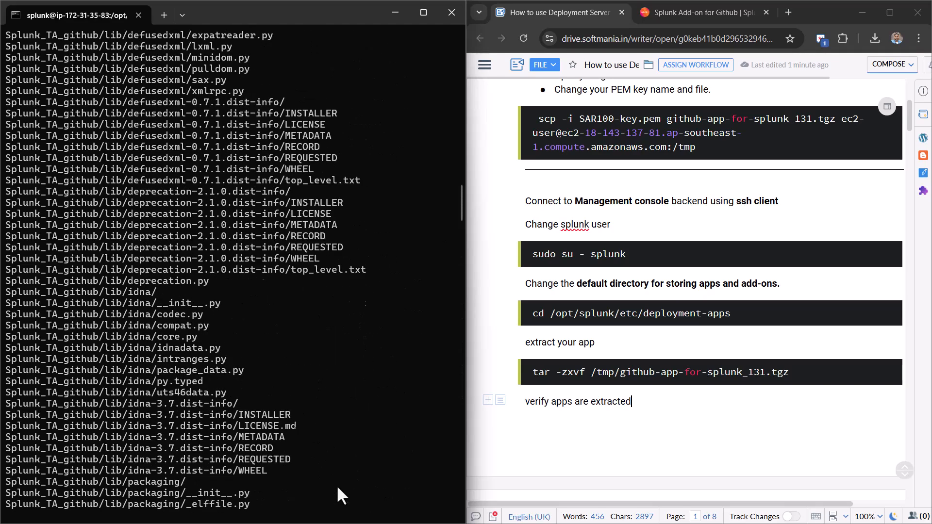
{"action": "scroll", "coordinate": [337, 487], "scroll_direction": "up", "scroll_amount": 20}
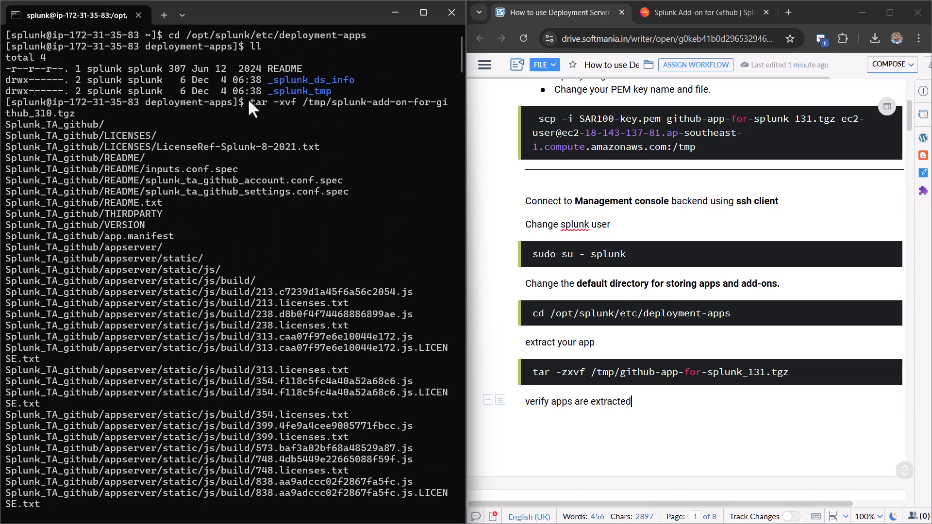
- Replace the guide's tar -zxvf line with the tar -xvf splunk-add-on-for-github_310.tgz command
{"action": "left_click_drag", "start_coordinate": [250, 100], "coordinate": [85, 116]}
{"action": "right_click", "coordinate": [74, 112]}
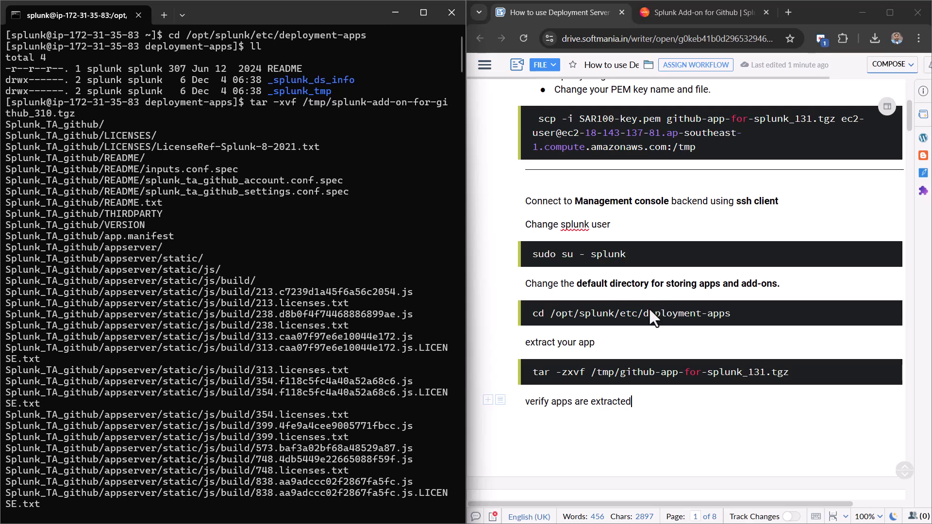
{"action": "left_click_drag", "start_coordinate": [533, 372], "coordinate": [802, 373]}
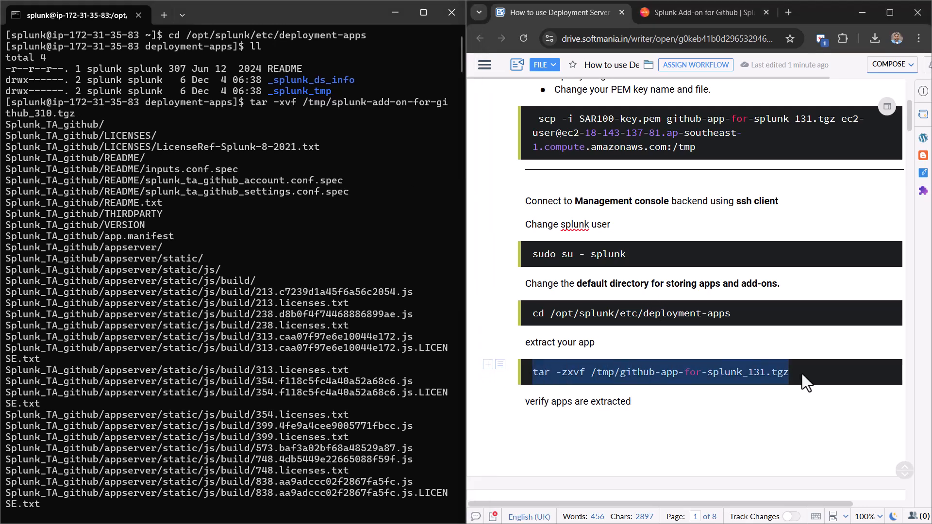
{"action": "type", "text": "tar -xvf /tmp/splunk-add-on-for-github_310.tgz"}
{"action": "left_click", "coordinate": [711, 400]}
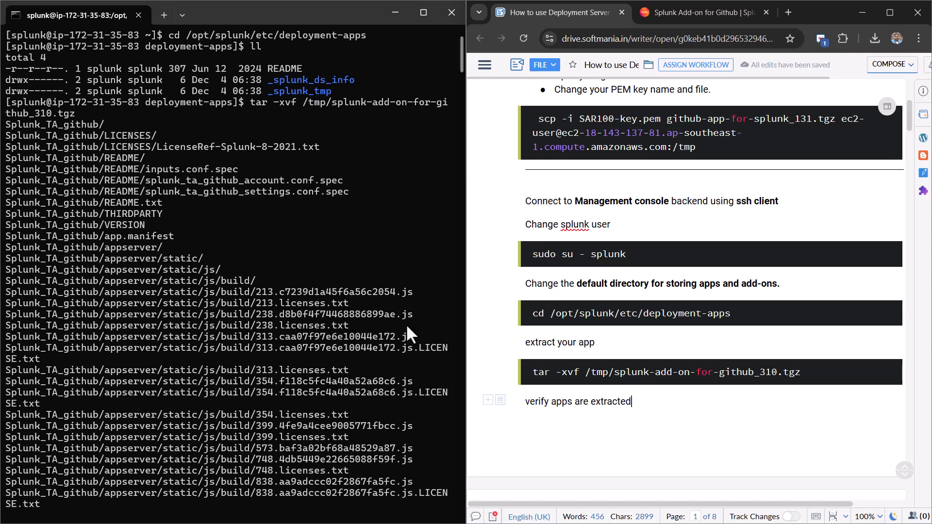
- List deployment-apps again to confirm the Splunk_TA_github folder exists
{"action": "left_click", "coordinate": [347, 257]}
{"action": "scroll", "coordinate": [347, 257], "scroll_direction": "down", "scroll_amount": 15}
{"action": "scroll", "coordinate": [347, 257], "scroll_direction": "down", "scroll_amount": 15}
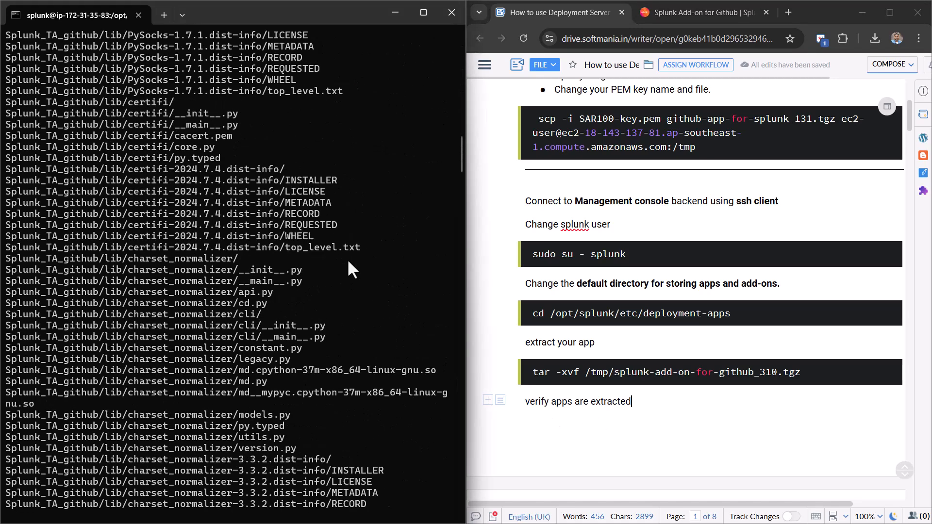
{"action": "scroll", "coordinate": [637, 281], "scroll_direction": "down", "scroll_amount": 7}
{"action": "scroll", "coordinate": [637, 281], "scroll_direction": "up", "scroll_amount": 4}
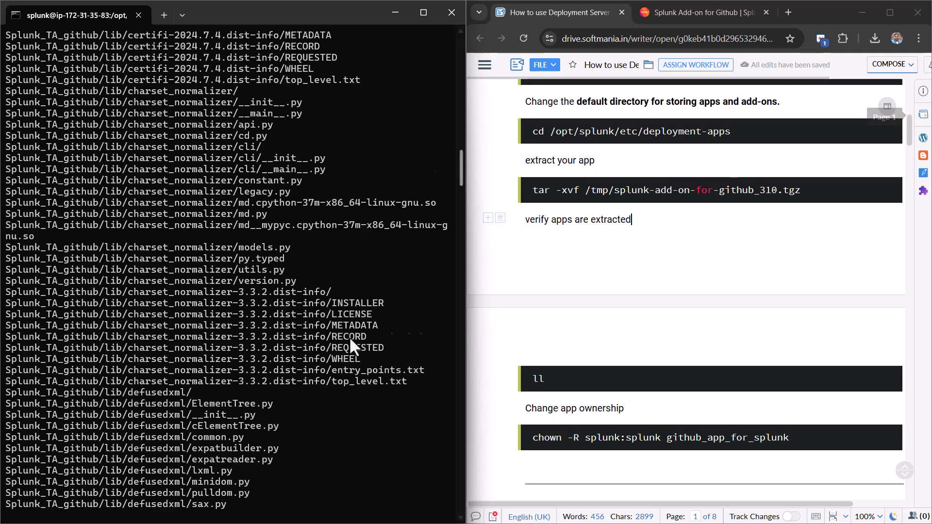
{"action": "scroll", "coordinate": [340, 357], "scroll_direction": "down", "scroll_amount": 20}
{"action": "scroll", "coordinate": [331, 364], "scroll_direction": "down", "scroll_amount": 20}
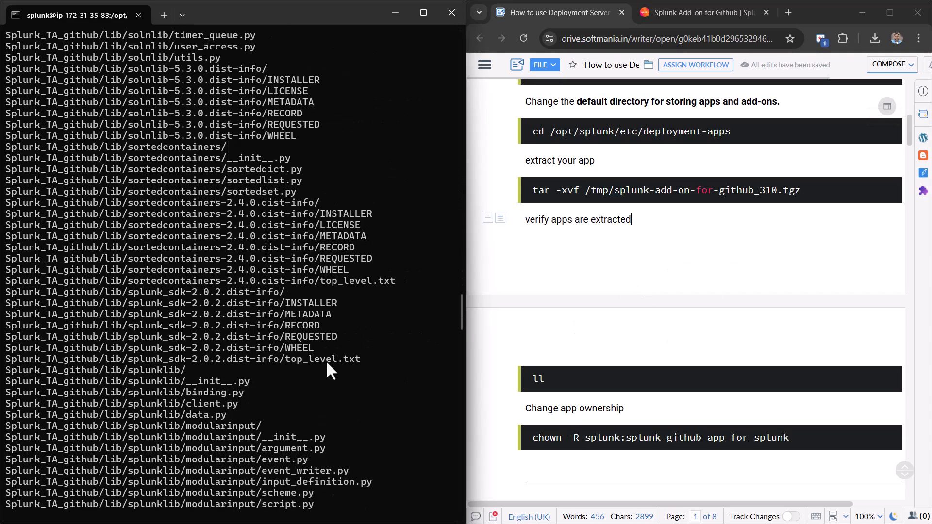
{"action": "scroll", "coordinate": [316, 384], "scroll_direction": "down", "scroll_amount": 15}
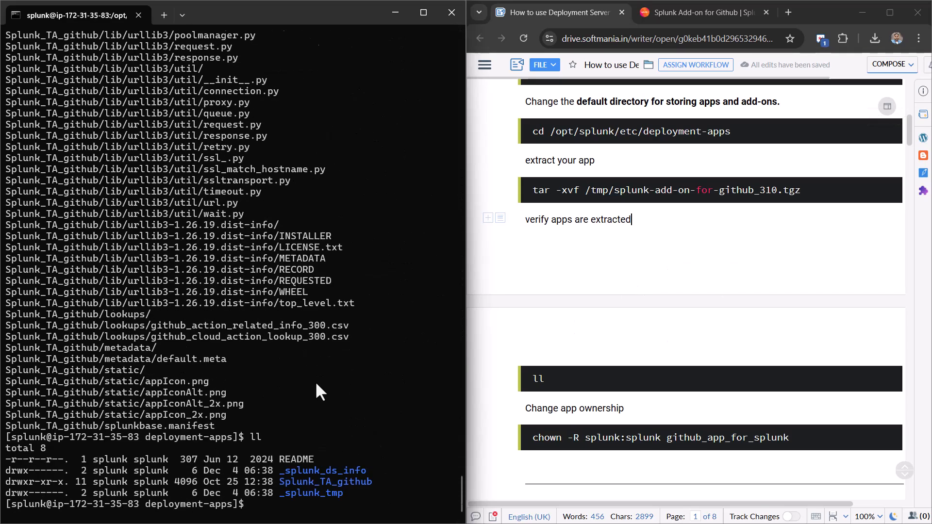
{"action": "type", "text": "ll"}
{"action": "key", "text": "Return"}
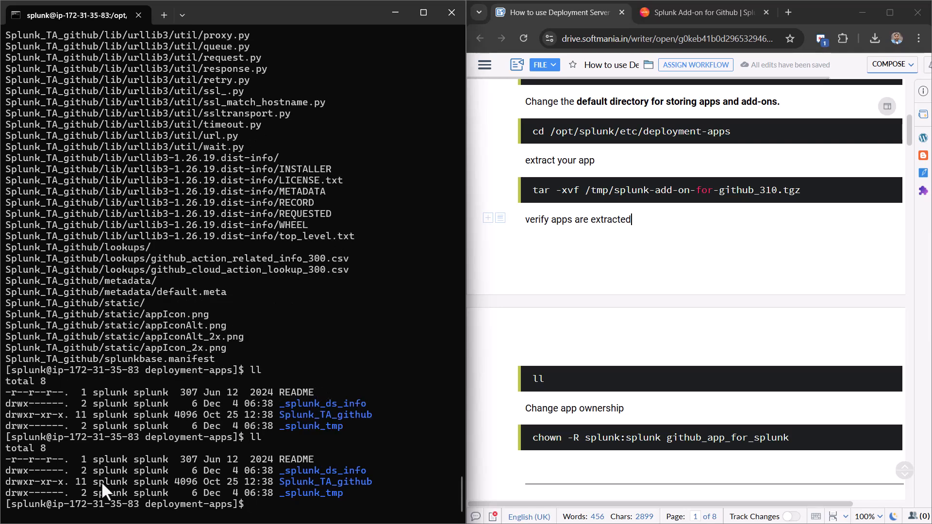
{"action": "scroll", "coordinate": [588, 320], "scroll_direction": "down", "scroll_amount": 6}
{"action": "scroll", "coordinate": [587, 330], "scroll_direction": "down", "scroll_amount": 4}
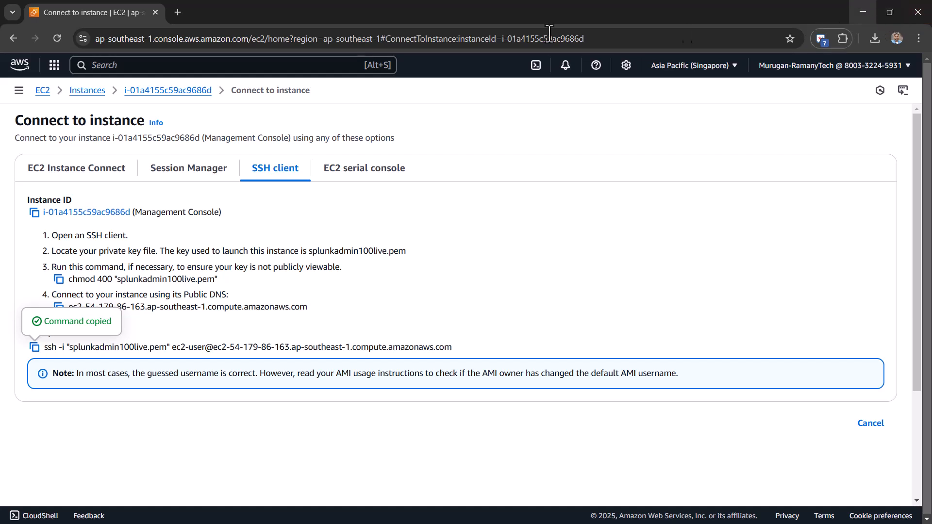
- From the EC2 instances list, copy the Management Console's public IPv4 address 54.179.86.163
{"action": "left_click", "coordinate": [81, 92]}
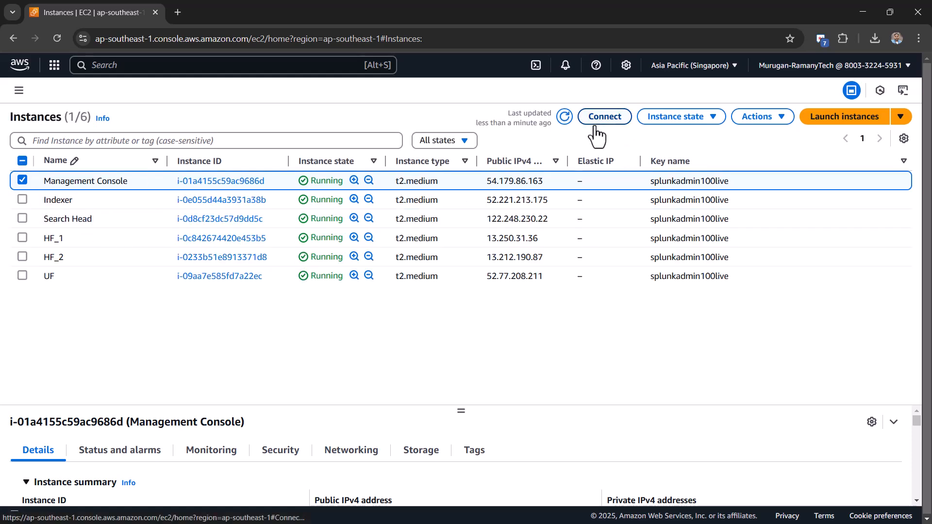
{"action": "left_click_drag", "start_coordinate": [461, 411], "coordinate": [476, 318]}
{"action": "left_click", "coordinate": [318, 422]}
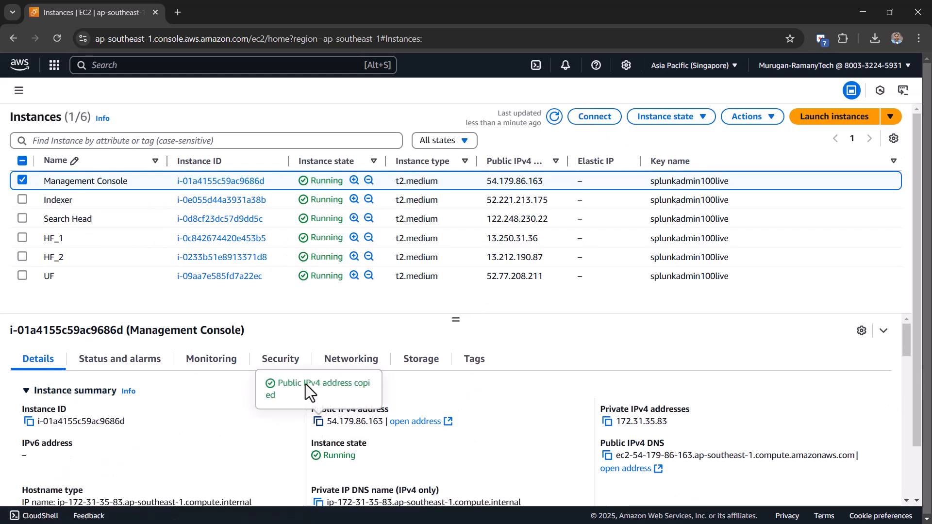
- Open Splunk Web at 54.179.86.163:8000 in a new tab
{"action": "left_click", "coordinate": [178, 12]}
{"action": "key", "text": "ctrl+v"}
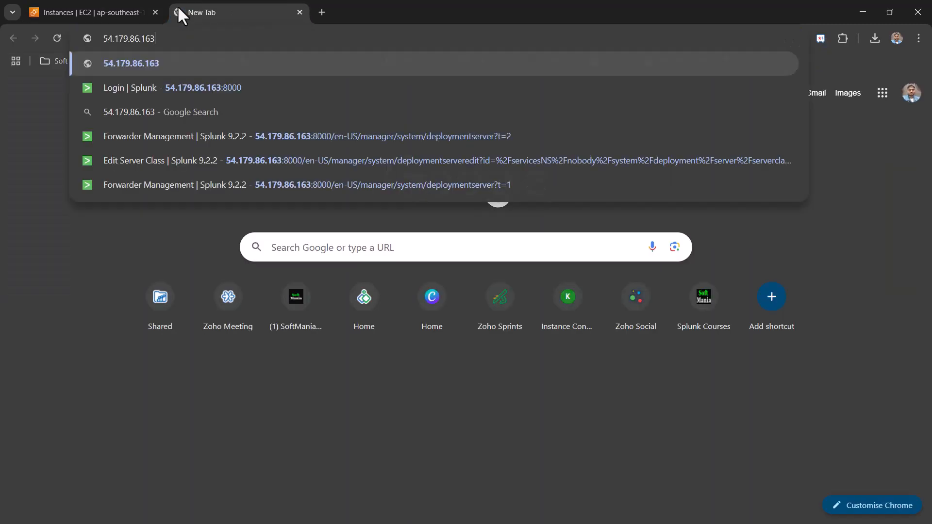
{"action": "type", "text": ":8000"}
{"action": "key", "text": "Return"}
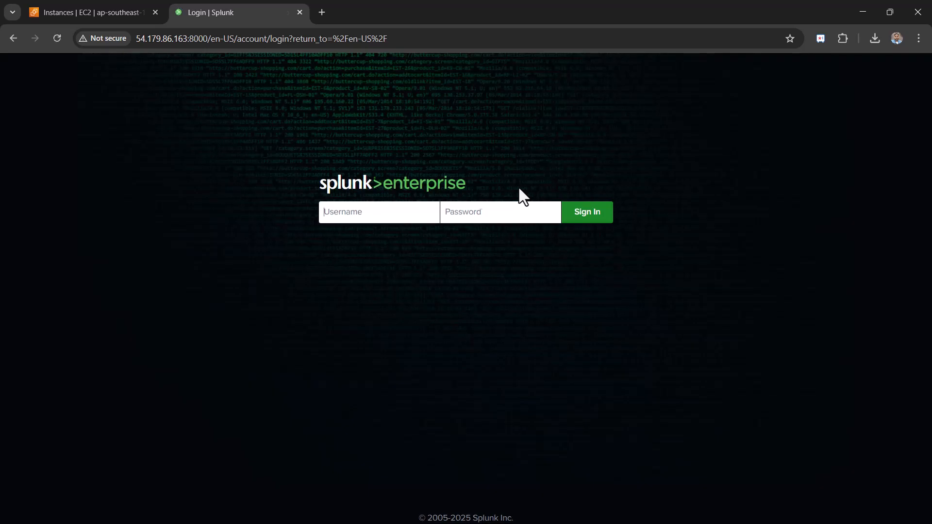
- Sign in with username admin and the account password
{"action": "left_click", "coordinate": [382, 219]}
{"action": "type", "text": "admin"}
{"action": "key", "text": "Tab"}
{"action": "type", "text": "•••••••"}
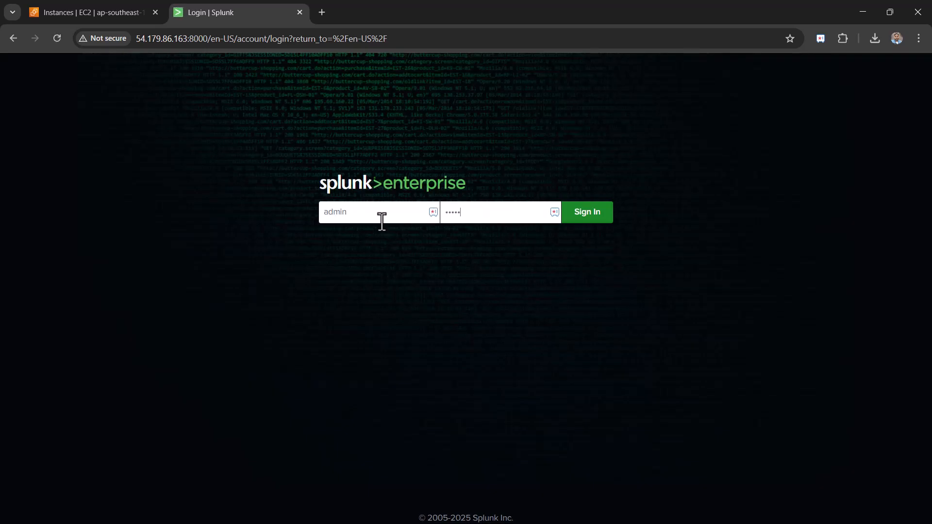
{"action": "key", "text": "Return"}
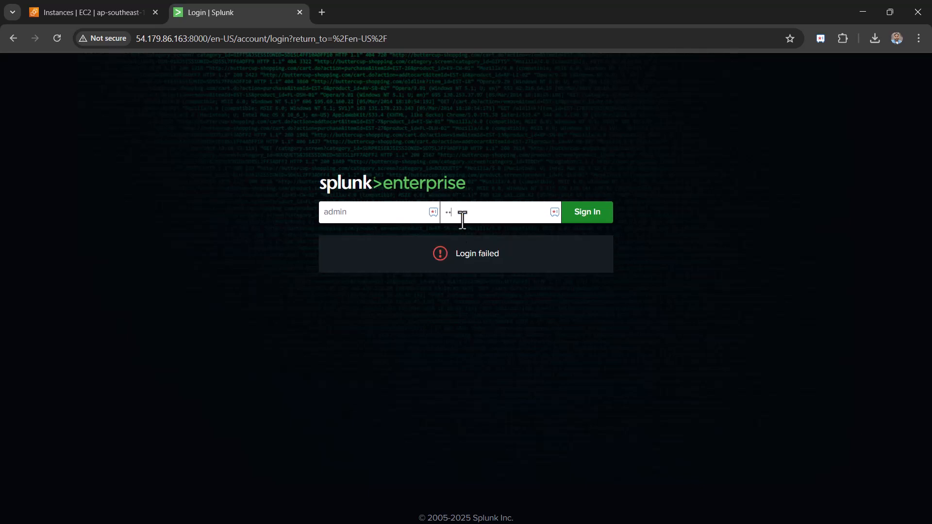
- Sign in and go to Forwarder Management, which lists HF1, HF2 and one internal host
{"action": "key", "text": "Return"}
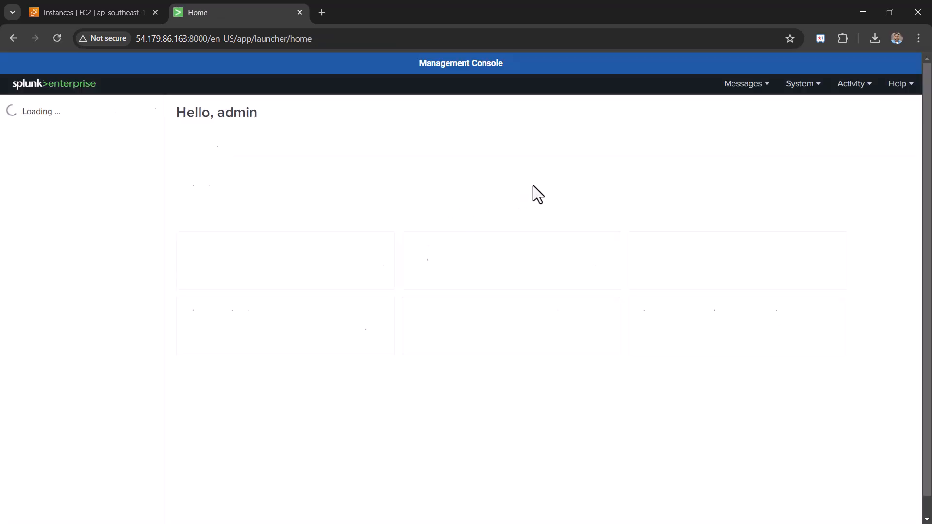
{"action": "left_click", "coordinate": [707, 97]}
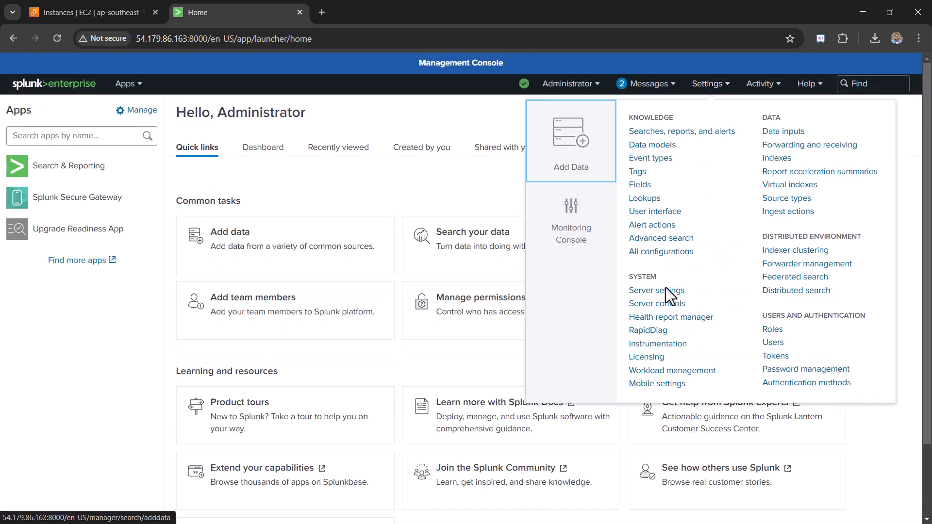
{"action": "left_click", "coordinate": [792, 266]}
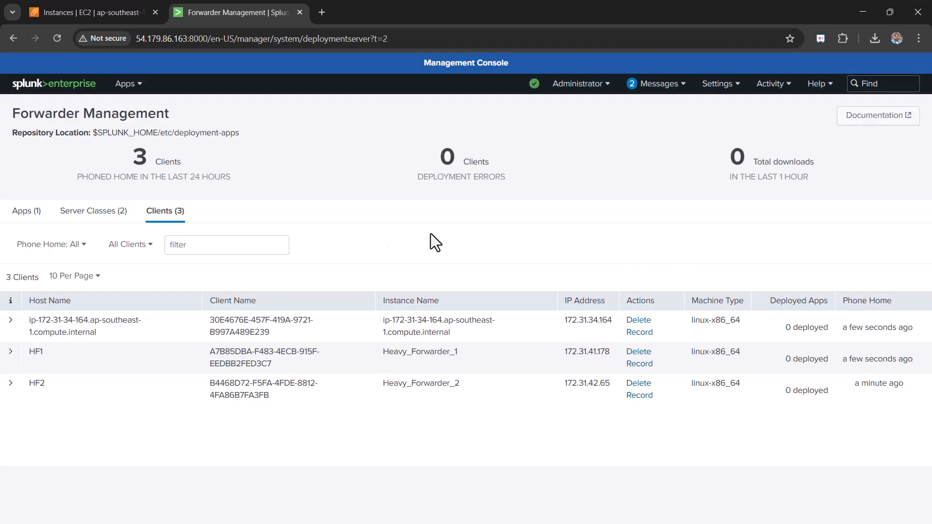
- Review the Apps, Clients and Server Classes lists, then open the HF_Forwarders server class
{"action": "left_click", "coordinate": [32, 218]}
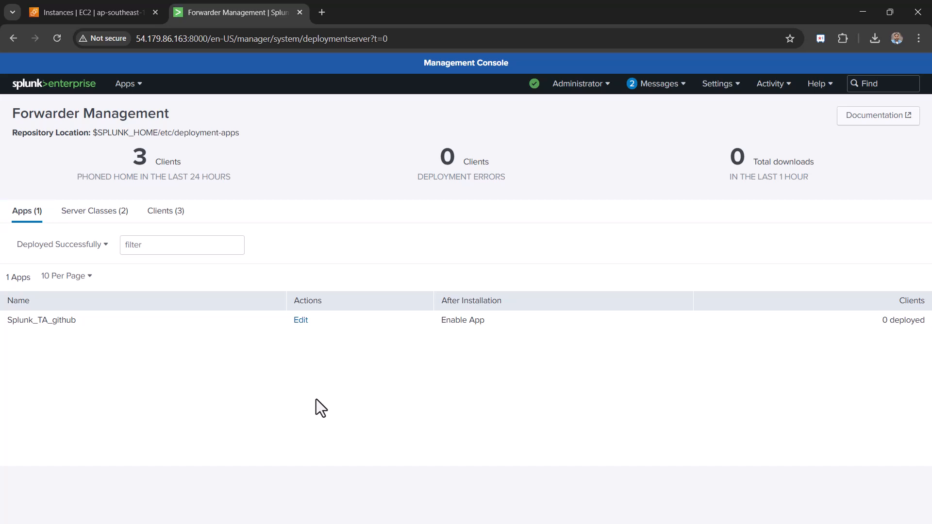
{"action": "left_click", "coordinate": [186, 212]}
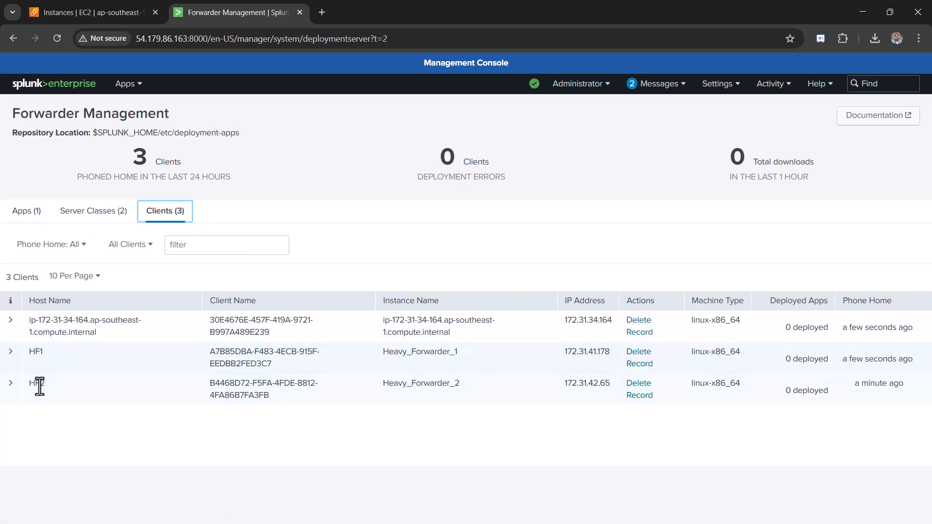
{"action": "left_click", "coordinate": [29, 217]}
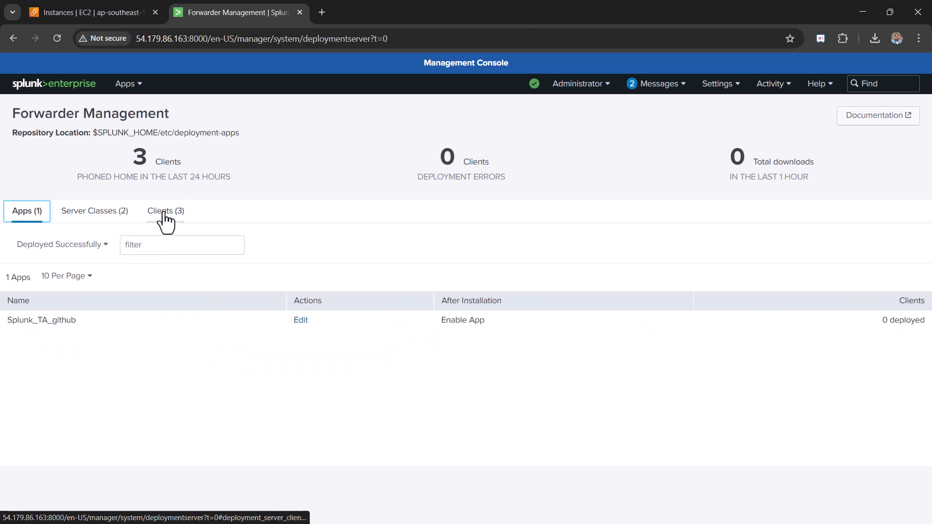
{"action": "left_click", "coordinate": [112, 222]}
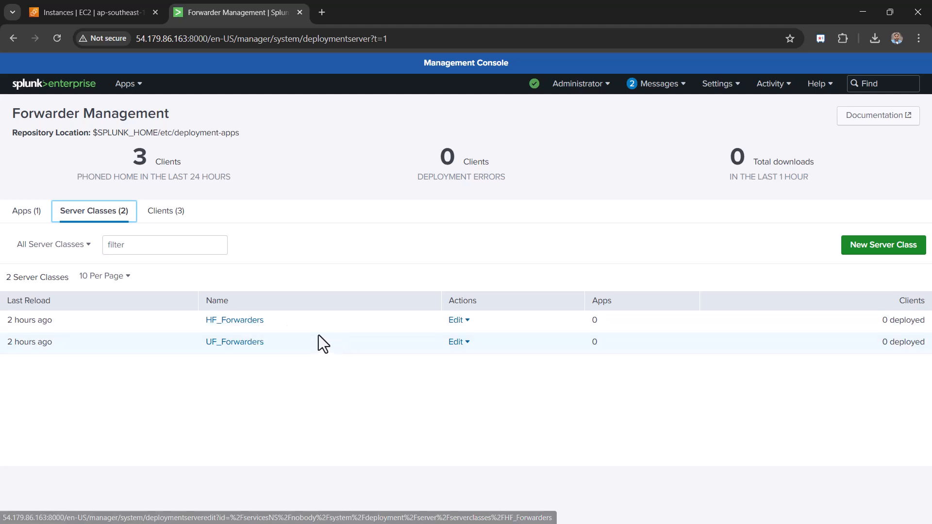
{"action": "left_click", "coordinate": [28, 217]}
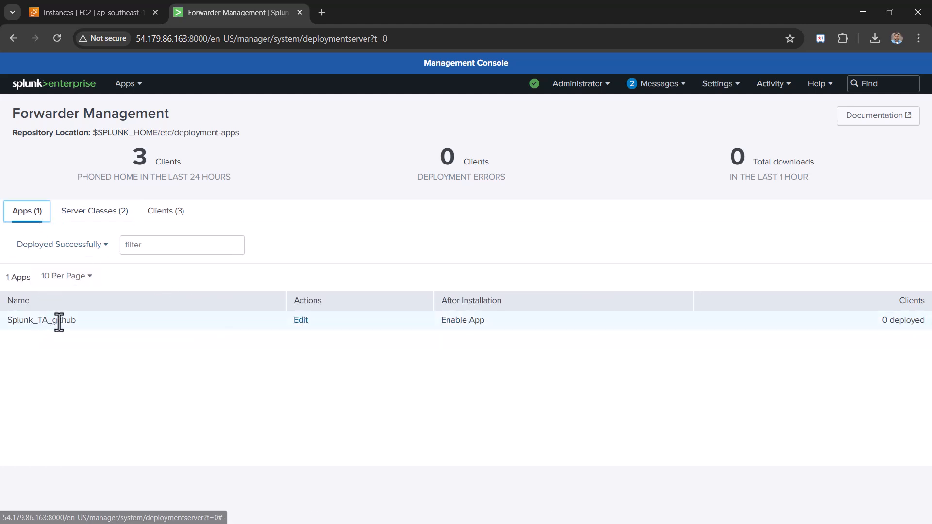
{"action": "left_click", "coordinate": [154, 221]}
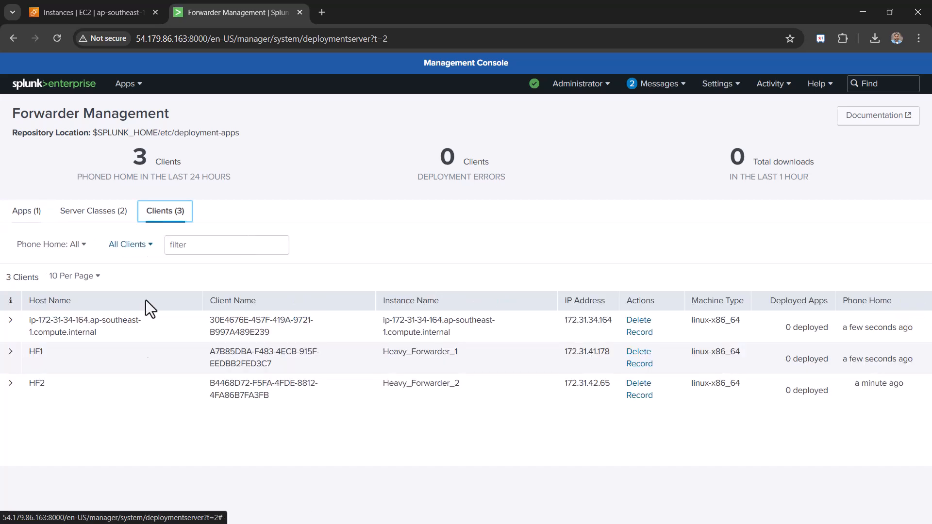
{"action": "left_click", "coordinate": [94, 215]}
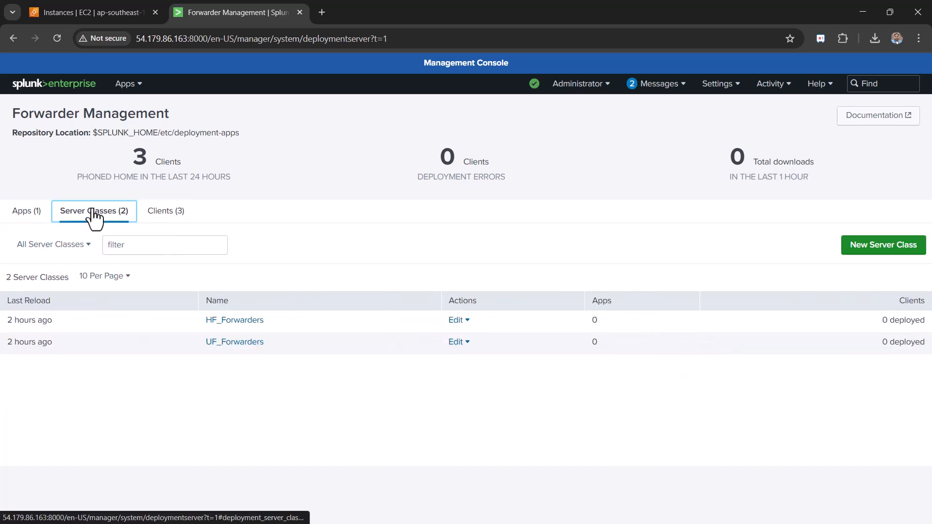
{"action": "left_click", "coordinate": [238, 320]}
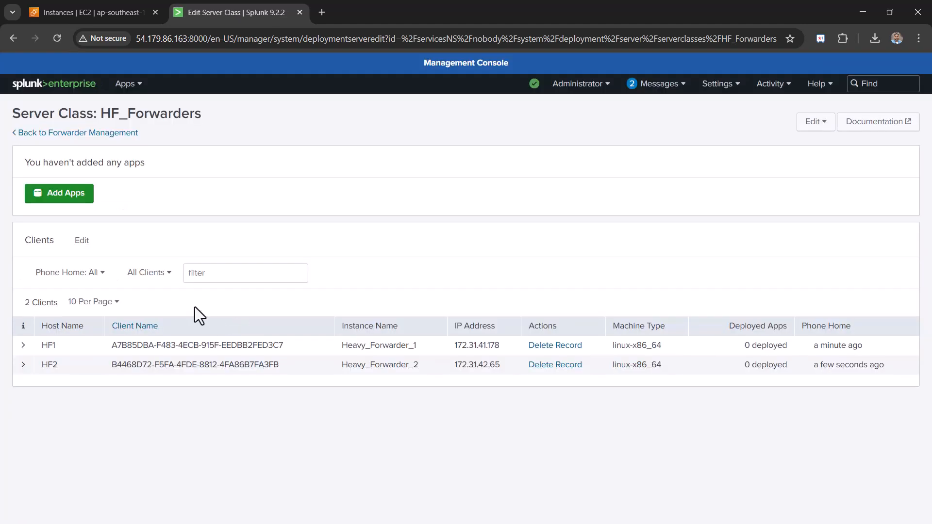
- Assign the Splunk_TA_github app to HF_Forwarders and save
{"action": "left_click", "coordinate": [62, 199]}
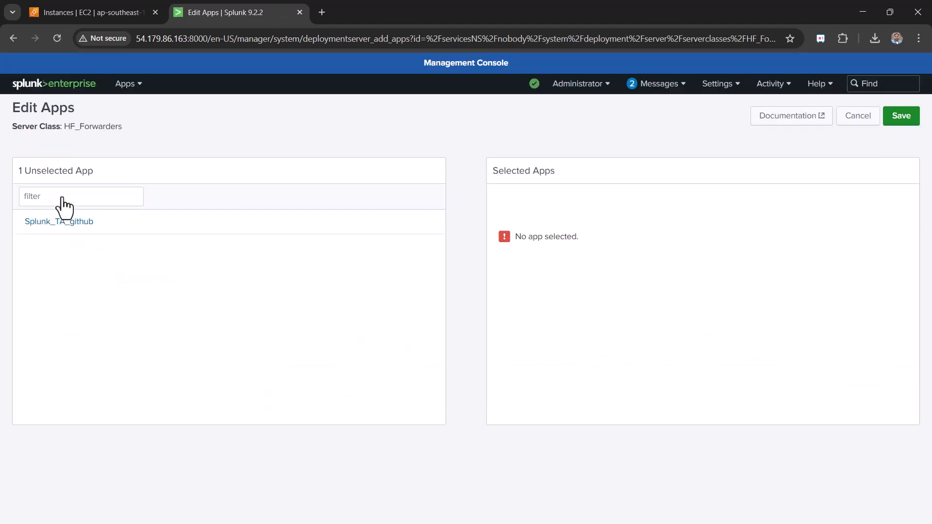
{"action": "left_click", "coordinate": [434, 224]}
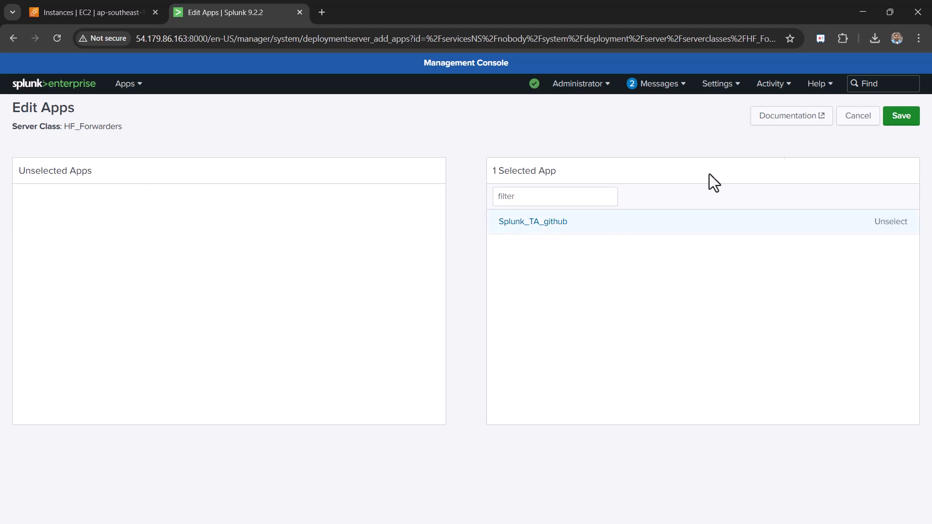
{"action": "left_click", "coordinate": [897, 123]}
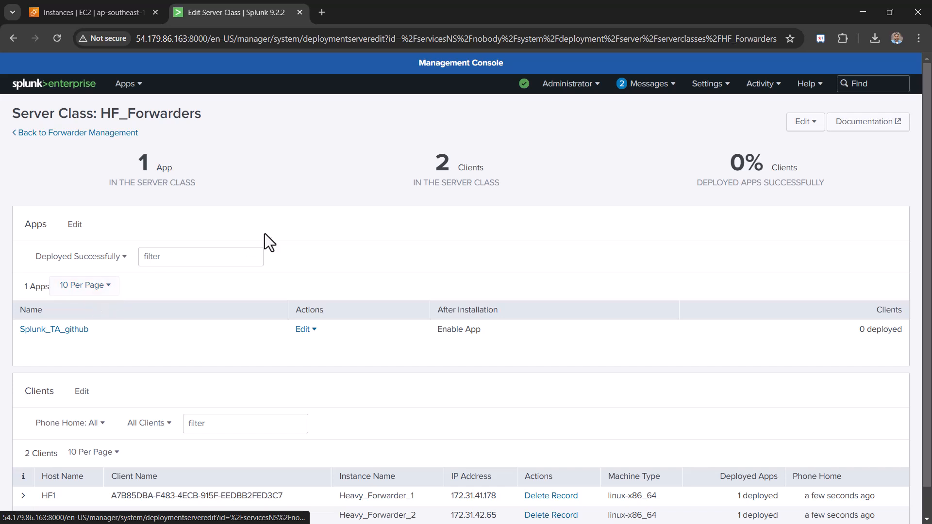
- Reload the page to confirm HF1 and HF2 each show 1 deployed app
{"action": "scroll", "coordinate": [712, 276], "scroll_direction": "down", "scroll_amount": 1}
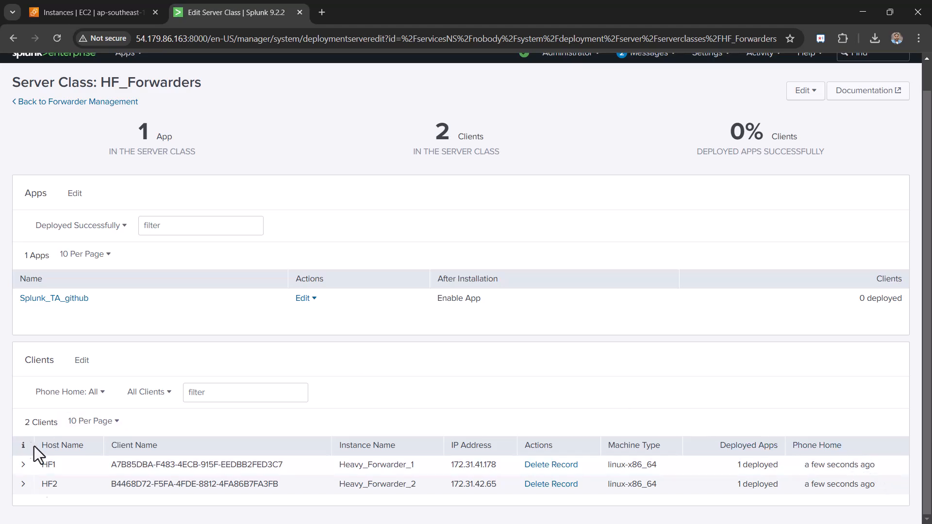
{"action": "left_click", "coordinate": [56, 39]}
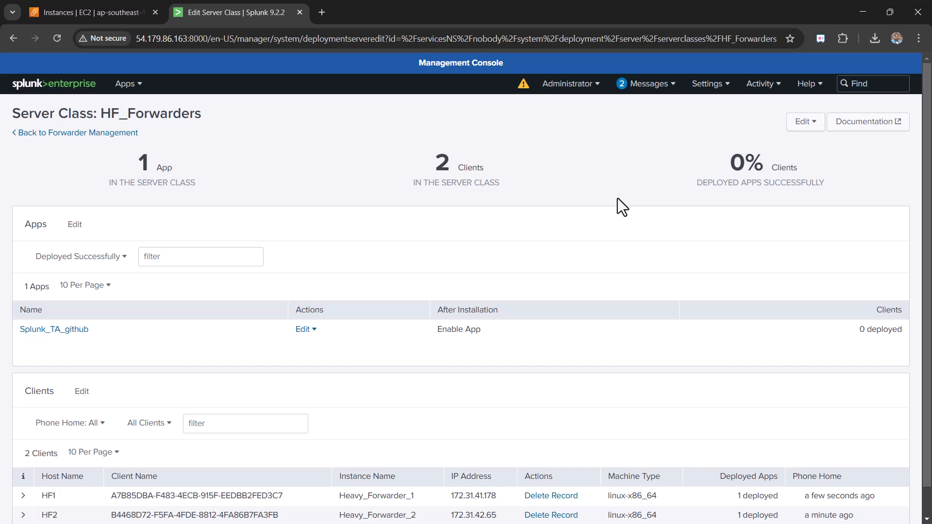
{"action": "scroll", "coordinate": [558, 233], "scroll_direction": "down", "scroll_amount": 1}
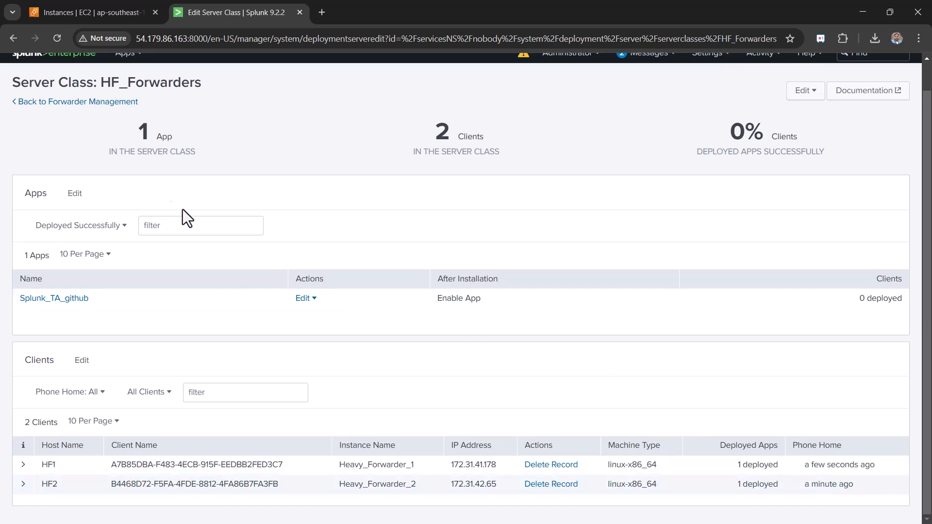
{"action": "scroll", "coordinate": [116, 164], "scroll_direction": "up", "scroll_amount": 1}
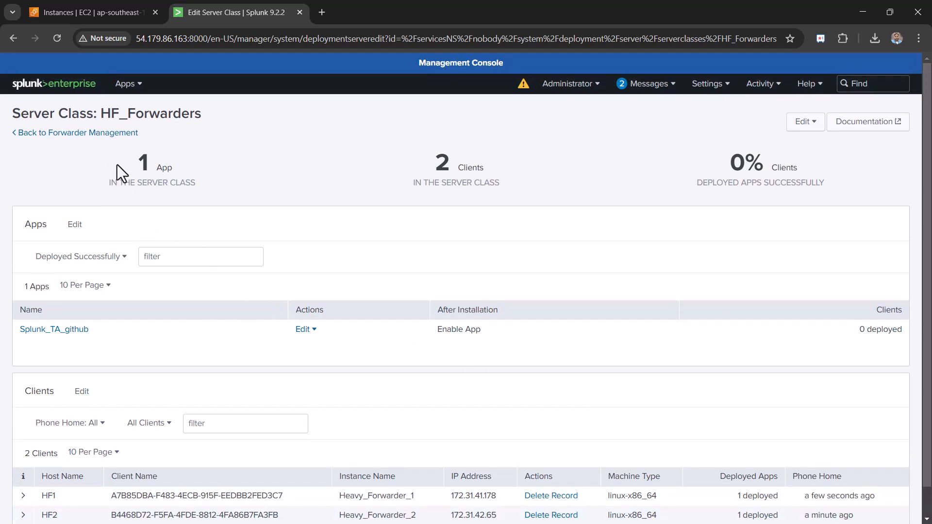
- Confirm in the Clients list that HF1 and HF2 both carry Splunk_TA_github via HF_Forwarders
{"action": "left_click", "coordinate": [101, 136]}
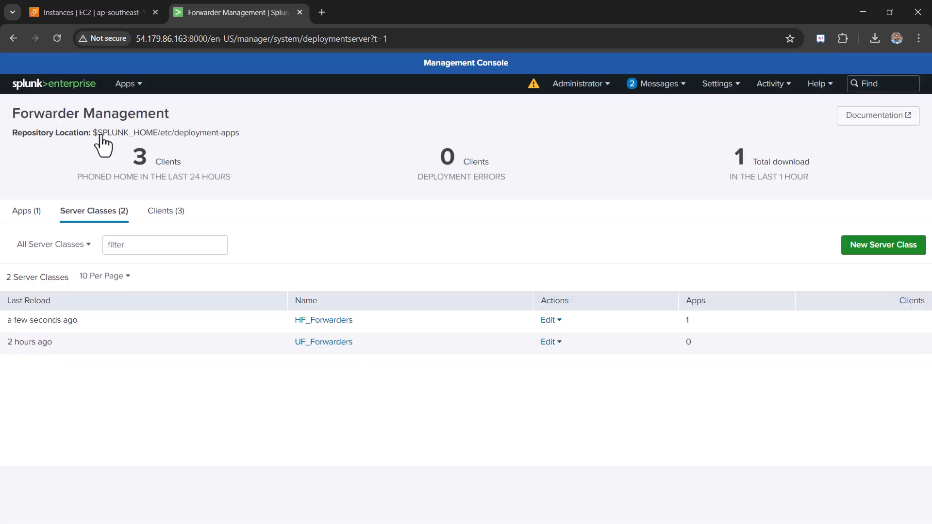
{"action": "left_click", "coordinate": [166, 214]}
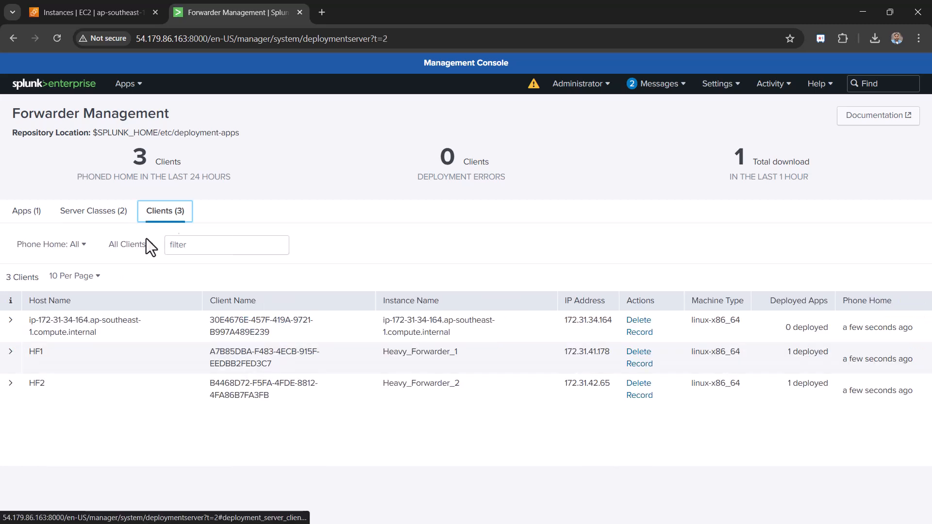
{"action": "left_click", "coordinate": [11, 360]}
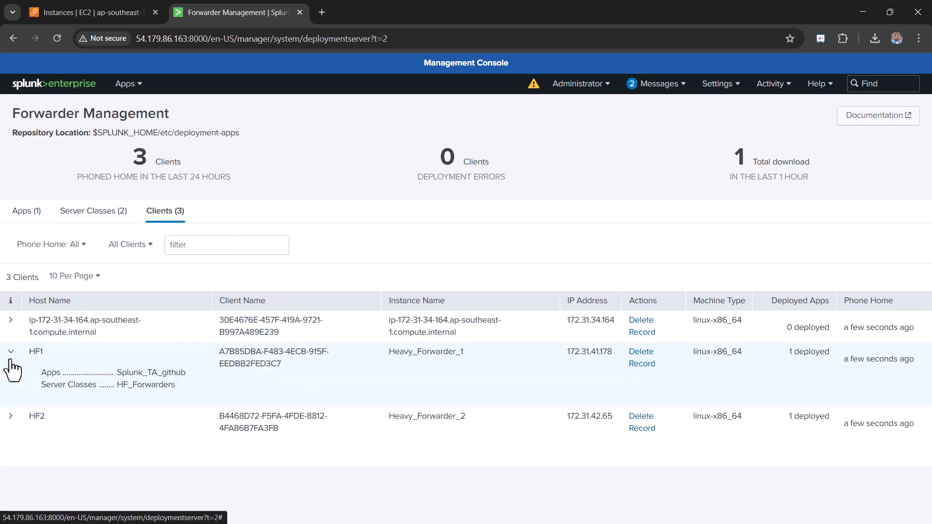
{"action": "left_click", "coordinate": [11, 416]}
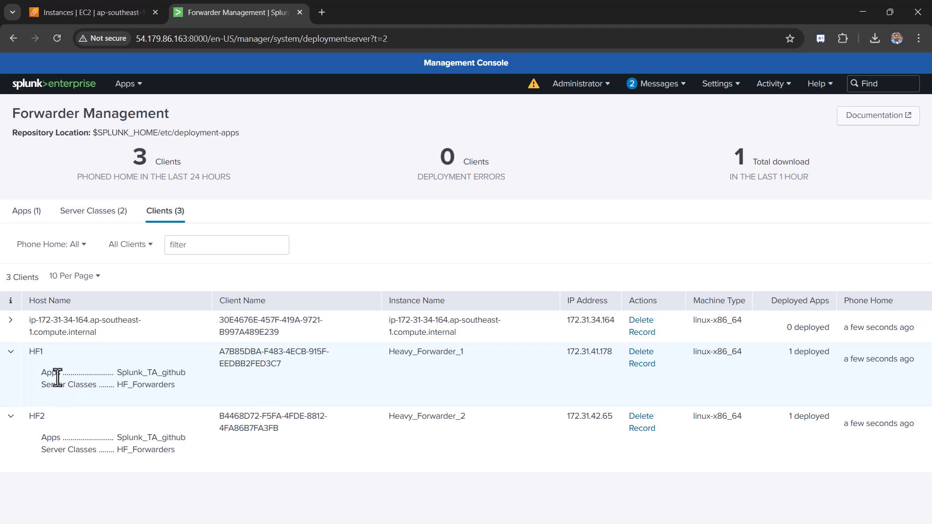
{"action": "double_click", "coordinate": [161, 438]}
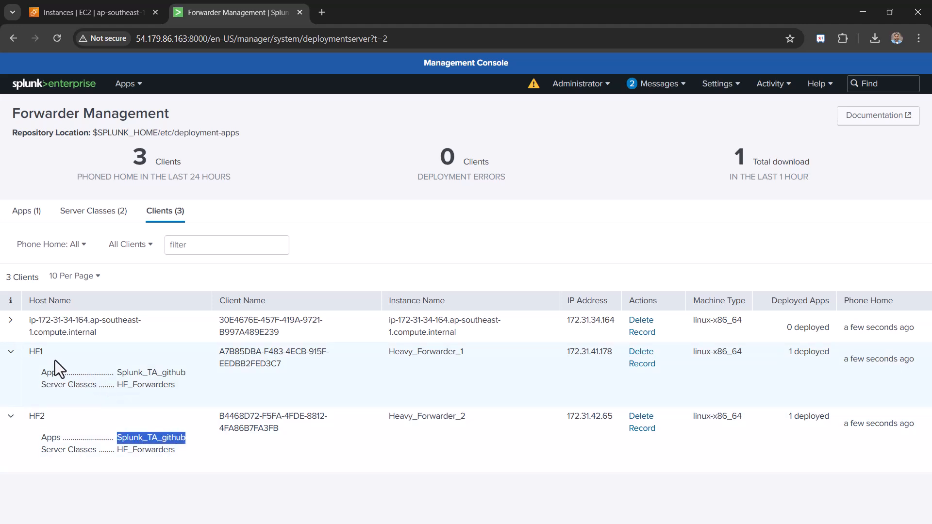
- Check that the third client has no apps, then return to the EC2 instances list
{"action": "left_click", "coordinate": [10, 325]}
{"action": "left_click_drag", "start_coordinate": [144, 353], "coordinate": [38, 353]}
{"action": "left_click", "coordinate": [148, 420]}
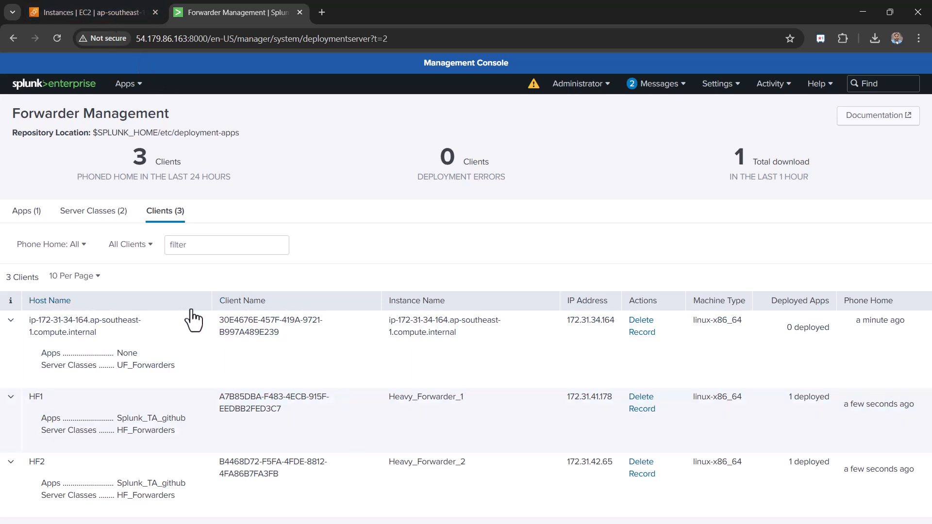
{"action": "left_click", "coordinate": [87, 12]}
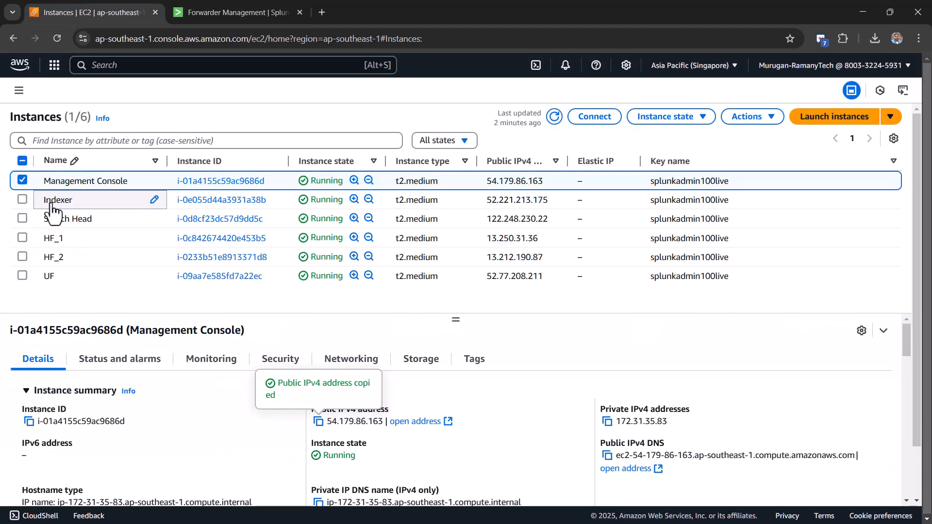
- Select the HF_1 instance and copy its public IPv4 address 13.250.31.36
{"action": "left_click", "coordinate": [22, 180]}
{"action": "left_click", "coordinate": [22, 237]}
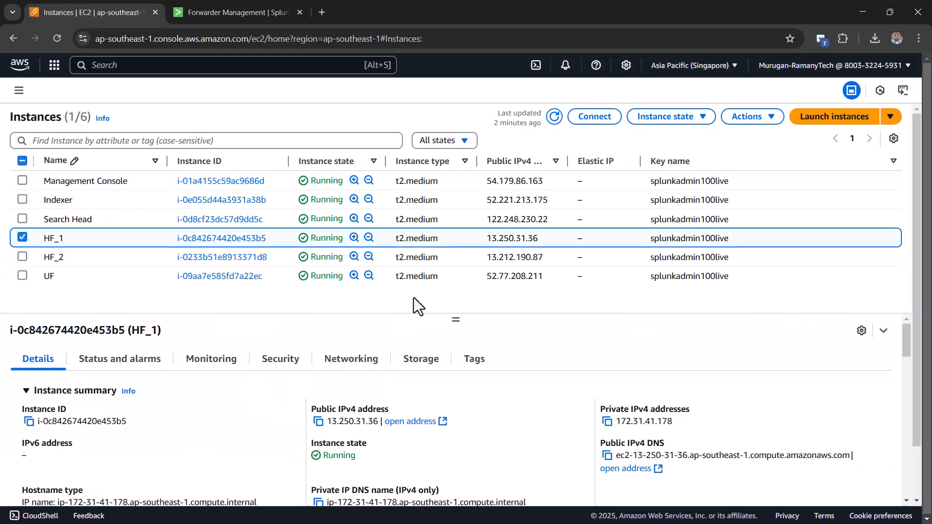
{"action": "left_click", "coordinate": [318, 422]}
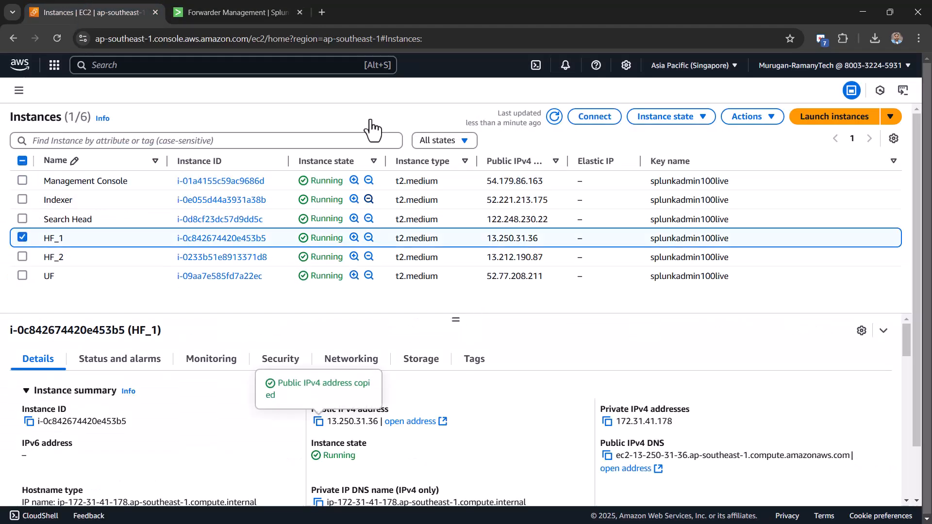
- Load HF_1's Splunk Web at 13.250.31.36:8000 in a new tab
{"action": "left_click", "coordinate": [322, 12]}
{"action": "key", "text": "ctrl+v"}
{"action": "type", "text": ":8000"}
{"action": "key", "text": "Return"}
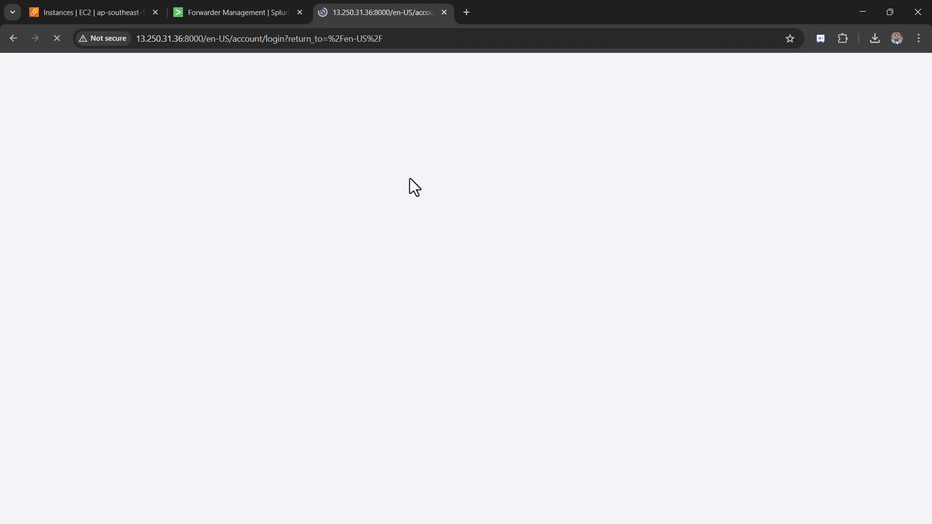
- Enter the admin username on HF_1's Splunk login page and attempt to sign in
{"action": "type", "text": "admin"}
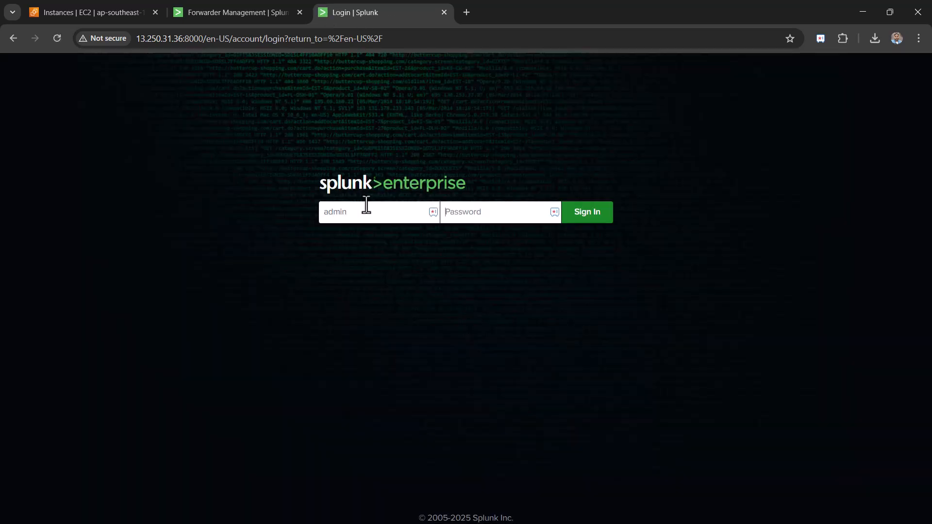
{"action": "key", "text": "Tab"}
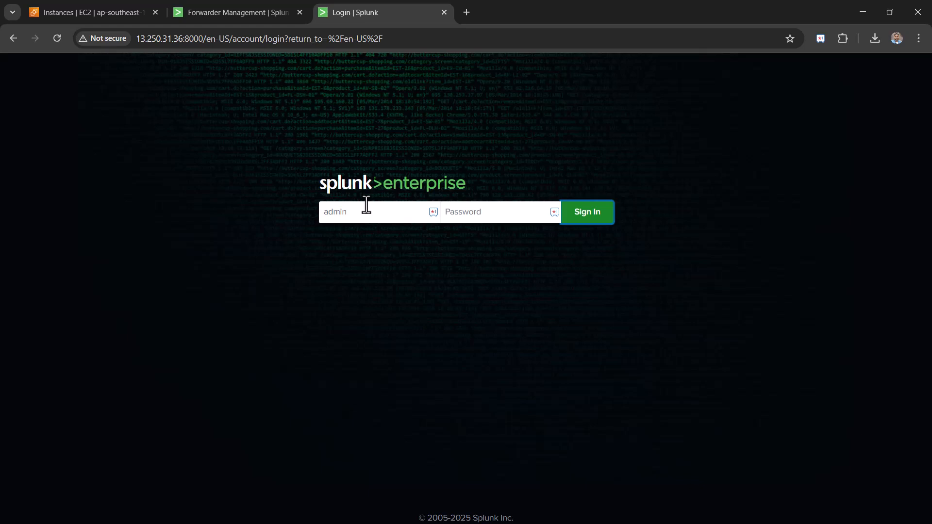
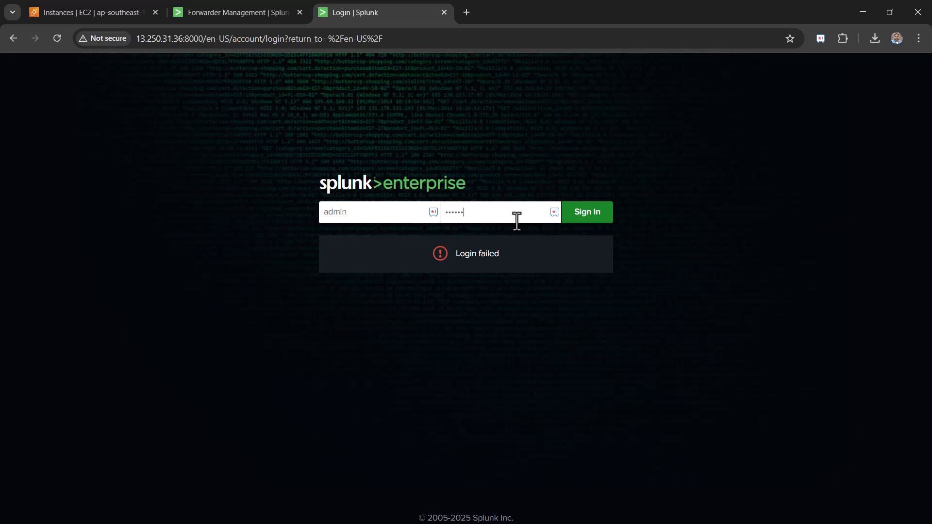
- Finish signing in to HF_1 without saving the password, then deselect HF_1 in the EC2 list
{"action": "key", "text": "Return"}
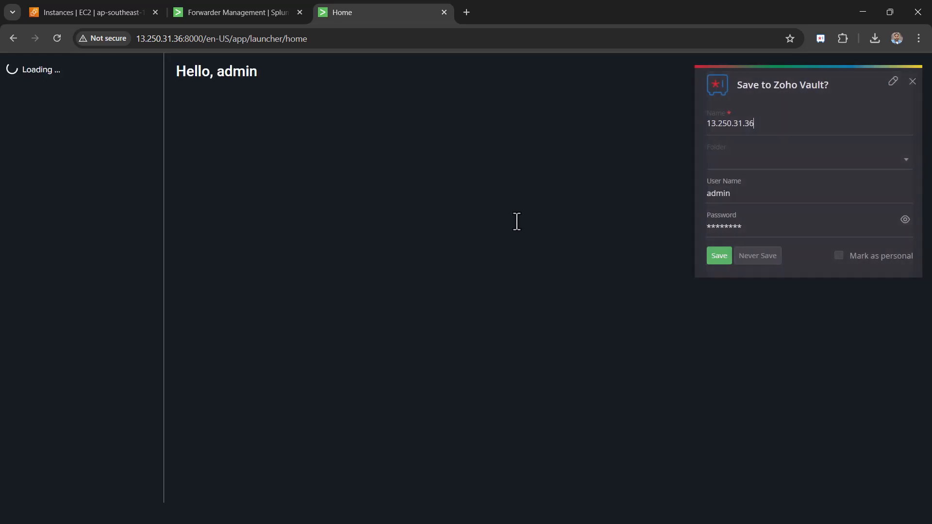
{"action": "left_click", "coordinate": [745, 255]}
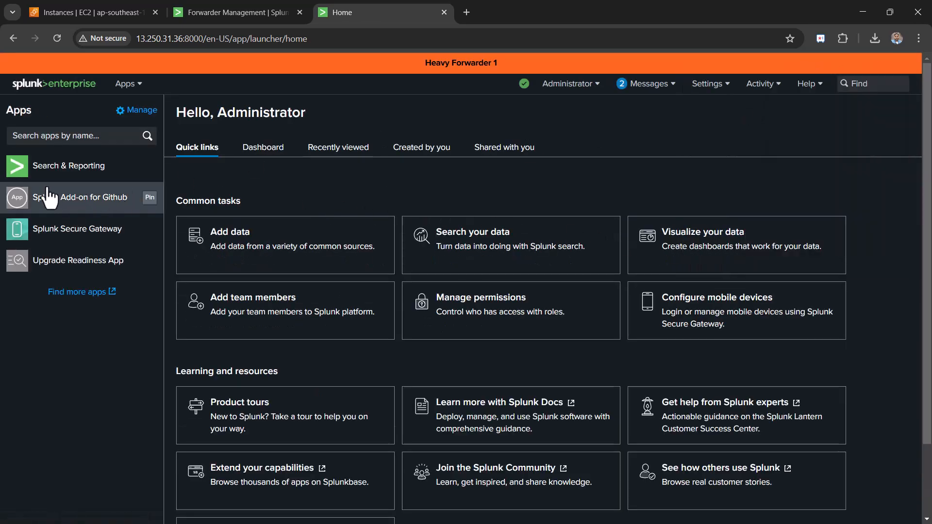
{"action": "left_click", "coordinate": [94, 12]}
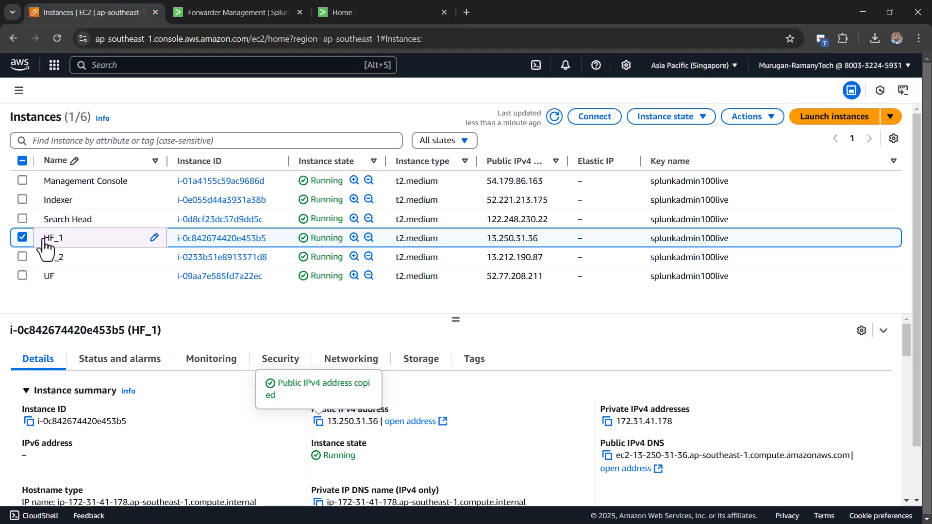
{"action": "left_click", "coordinate": [22, 238]}
- Copy HF_2's public IP 13.212.190.87 into the address bar of a new tab
{"action": "left_click", "coordinate": [22, 257]}
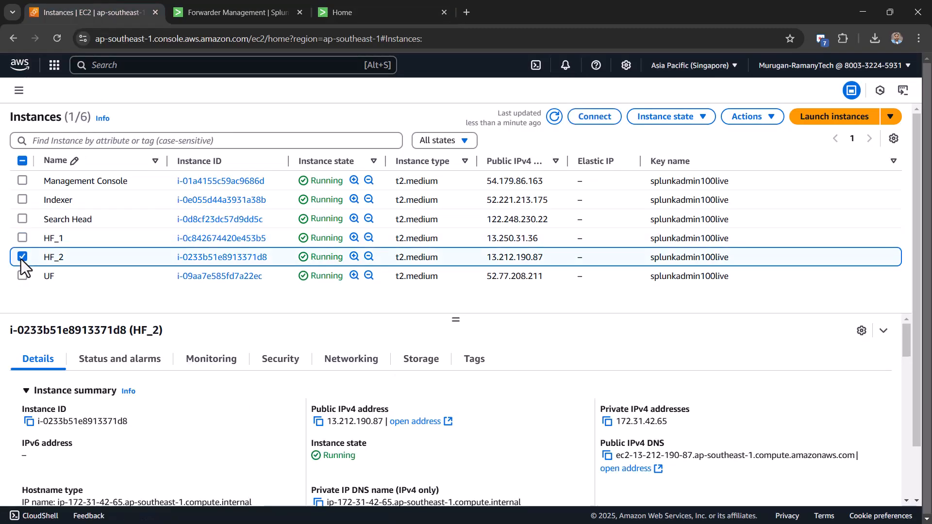
{"action": "left_click", "coordinate": [322, 426]}
{"action": "left_click", "coordinate": [470, 12]}
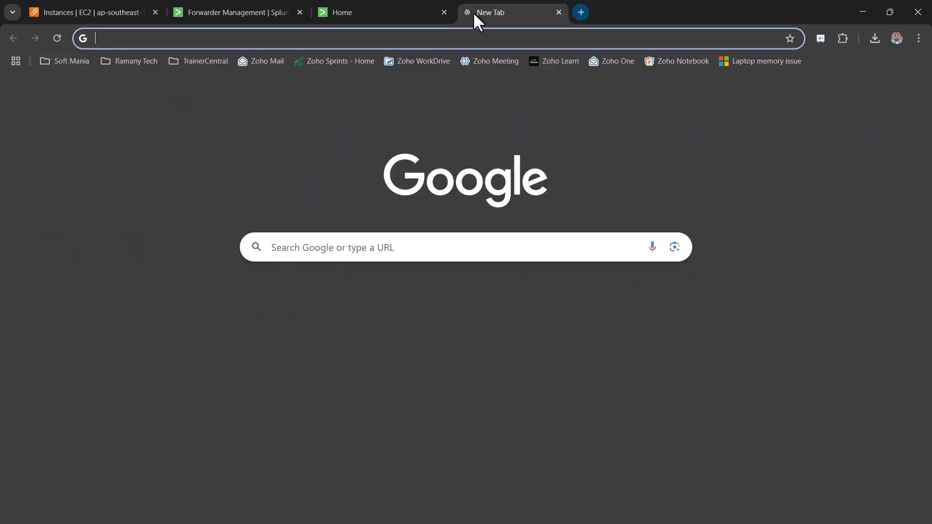
{"action": "key", "text": "ctrl+v"}
- Load 13.212.190.87:8000 and log in to HF_2 as admin, declining to save the password
{"action": "type", "text": ":8000"}
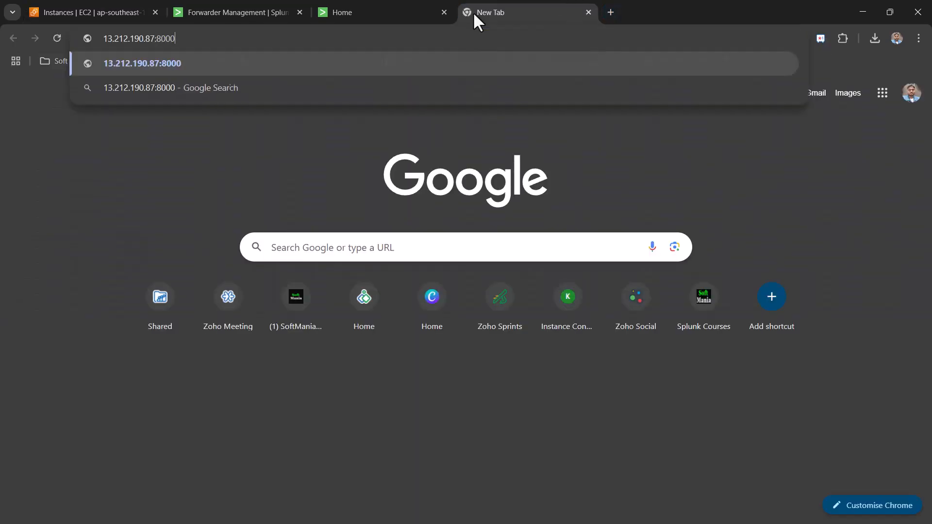
{"action": "key", "text": "Return"}
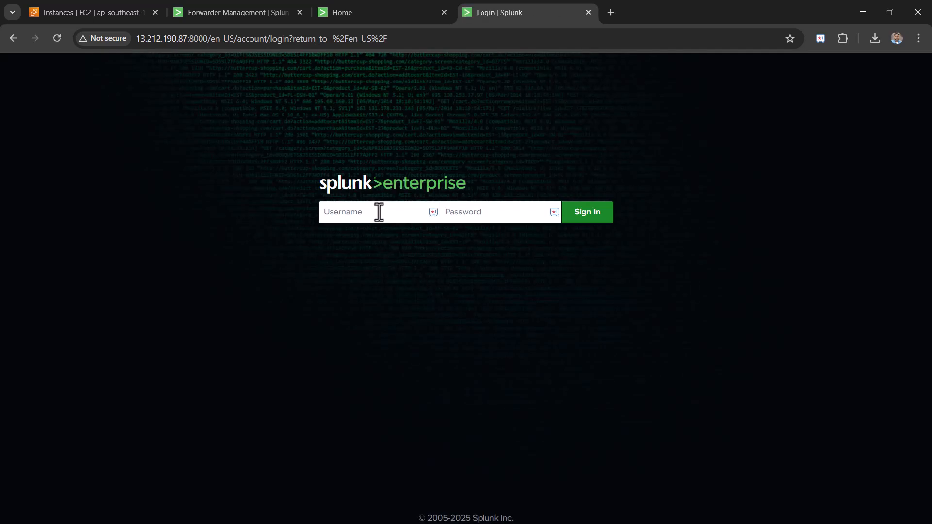
{"action": "left_click", "coordinate": [379, 212]}
{"action": "type", "text": "admin"}
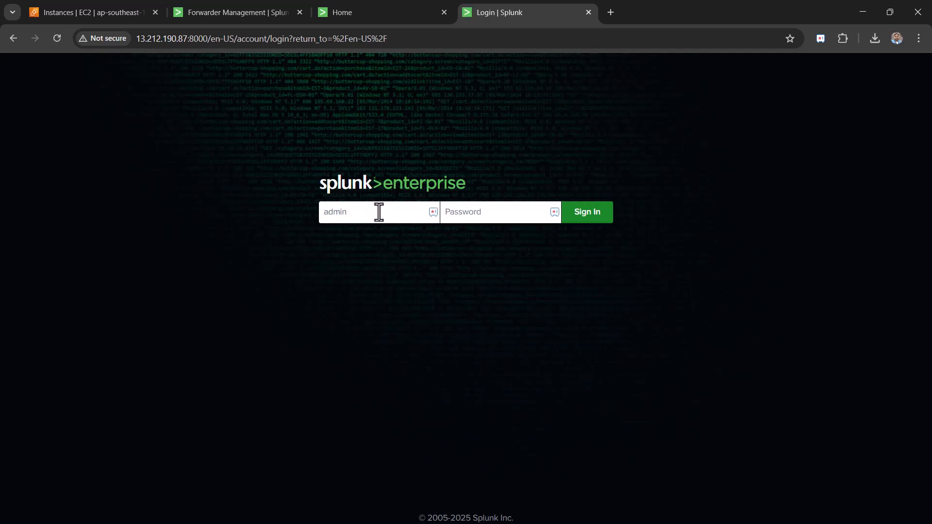
{"action": "key", "text": "Tab"}
{"action": "type", "text": "********"}
{"action": "key", "text": "Return"}
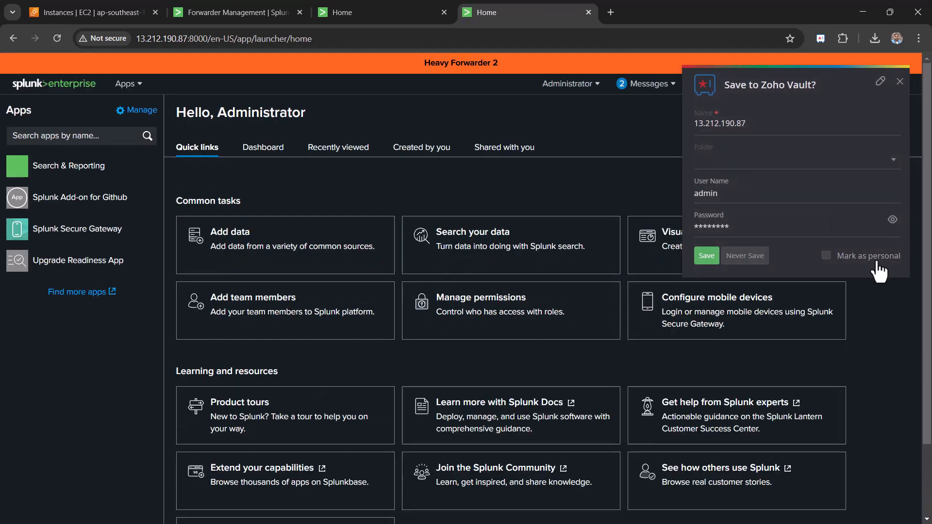
{"action": "left_click", "coordinate": [755, 255]}
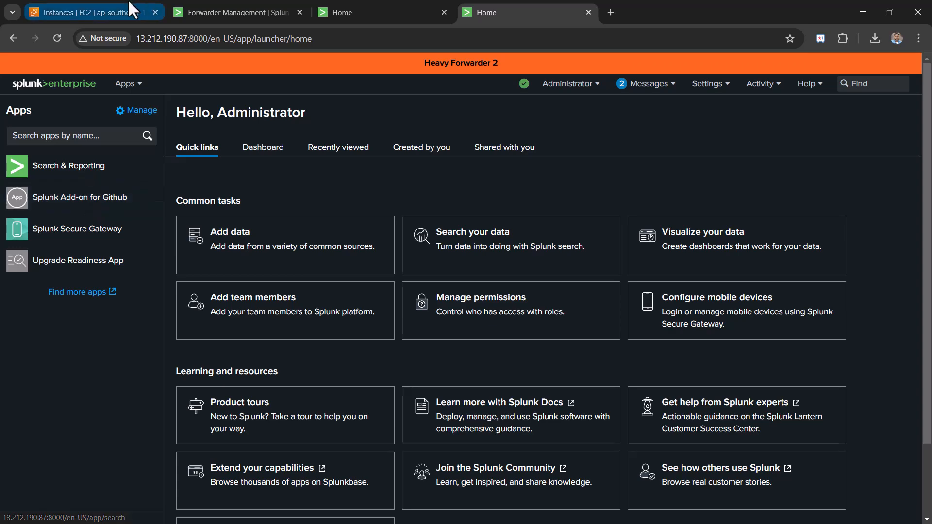
- Review the Forwarder Management clients and server classes, glancing briefly at HF1's Home page
{"action": "left_click", "coordinate": [216, 7]}
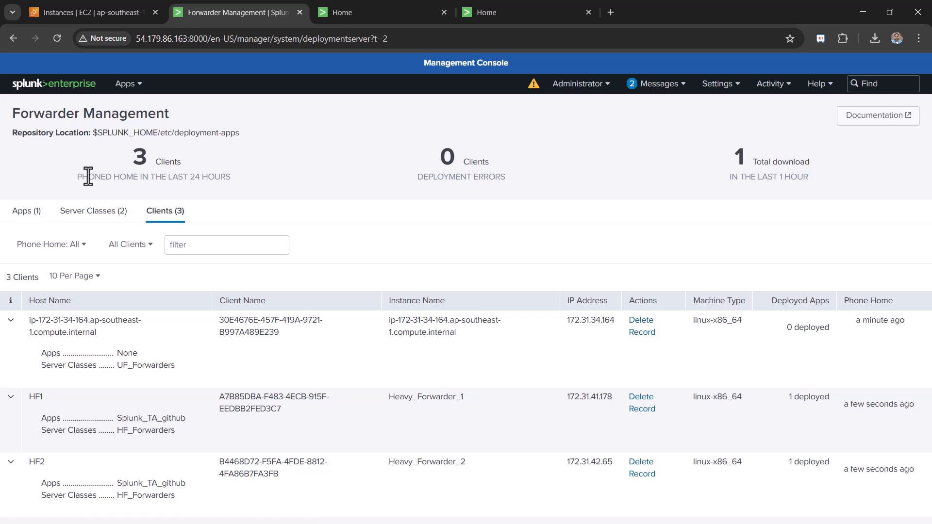
{"action": "left_click", "coordinate": [97, 213]}
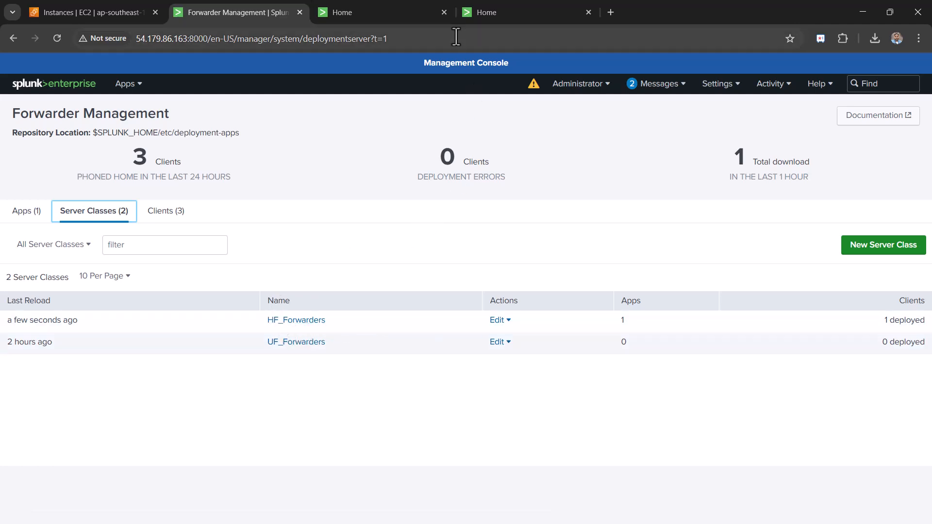
{"action": "left_click", "coordinate": [405, 1]}
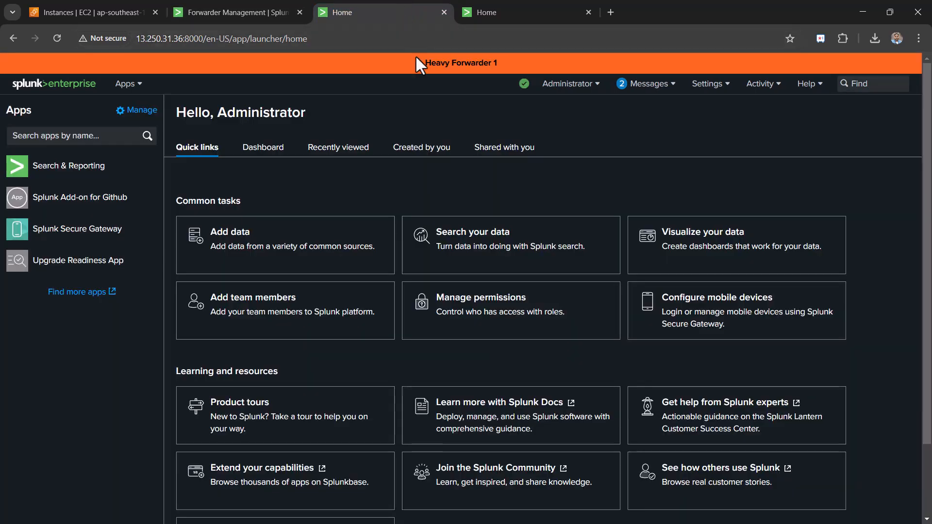
{"action": "key", "text": "ctrl+shift+Tab"}
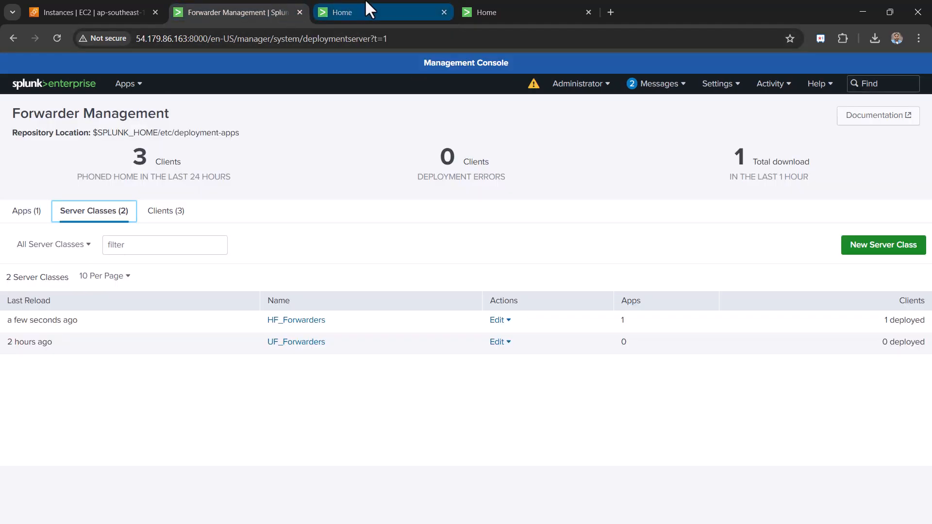
{"action": "mouse_move", "coordinate": [369, 9]}
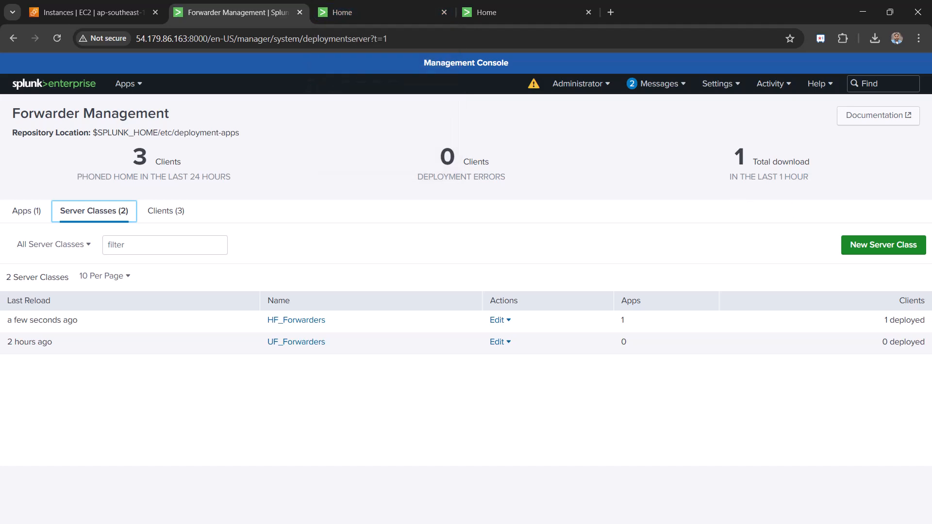
{"action": "key", "text": "alt+Tab"}
- Change into /opt/splunk/bin in the SSH shell using the command from the setup guide
{"action": "key", "text": "super+Down"}
{"action": "key", "text": "alt+Tab"}
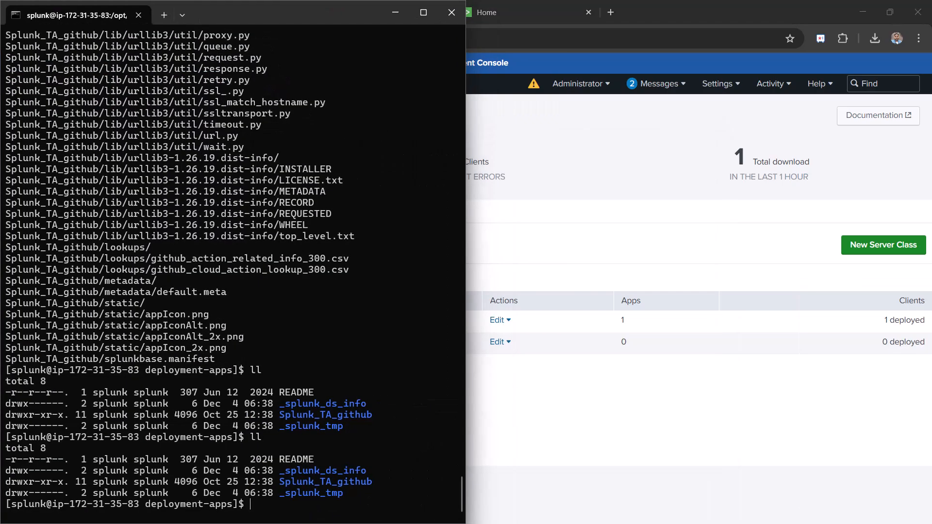
{"action": "key", "text": "alt+Tab"}
{"action": "scroll", "coordinate": [583, 292], "scroll_direction": "down", "scroll_amount": 17}
{"action": "scroll", "coordinate": [583, 292], "scroll_direction": "down", "scroll_amount": 19}
{"action": "scroll", "coordinate": [583, 293], "scroll_direction": "down", "scroll_amount": 15}
{"action": "scroll", "coordinate": [582, 293], "scroll_direction": "up", "scroll_amount": 1}
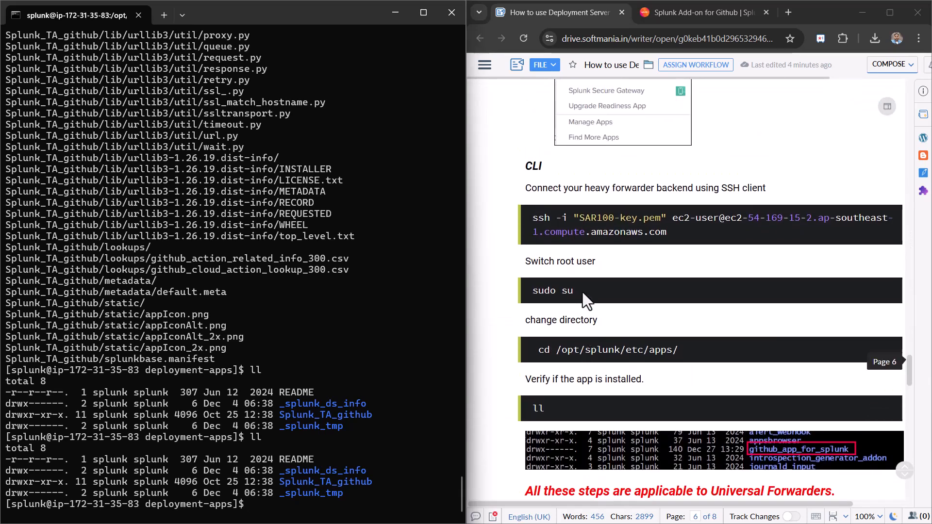
{"action": "left_click", "coordinate": [655, 231]}
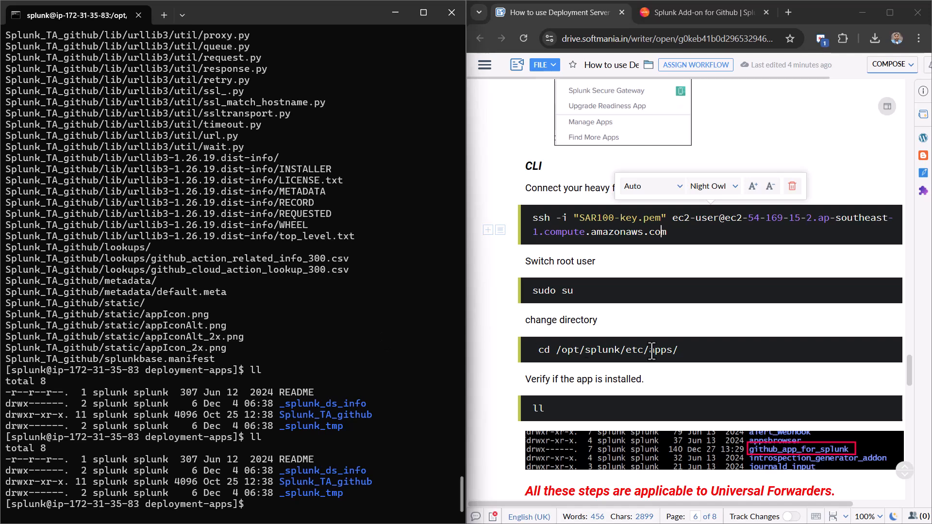
{"action": "scroll", "coordinate": [684, 330], "scroll_direction": "down", "scroll_amount": 2}
{"action": "scroll", "coordinate": [685, 330], "scroll_direction": "down", "scroll_amount": 6}
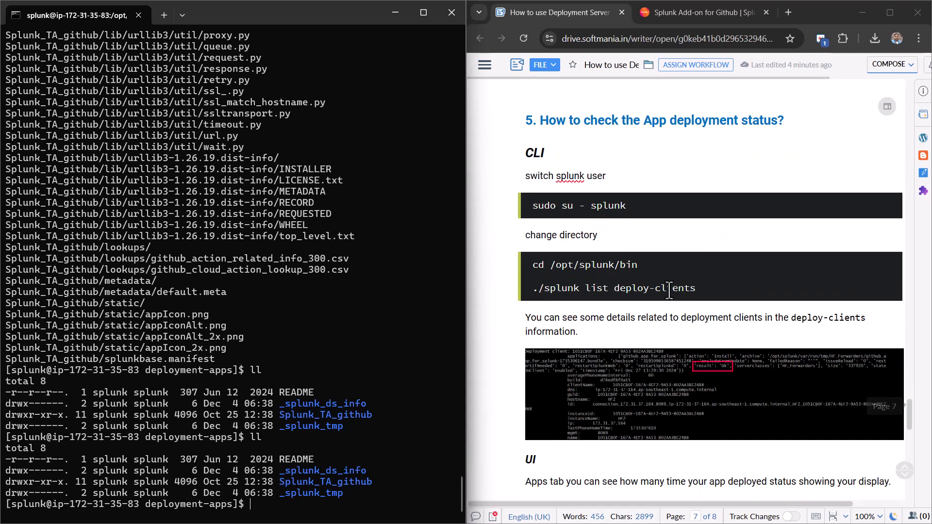
{"action": "left_click_drag", "start_coordinate": [703, 295], "coordinate": [653, 267]}
{"action": "key", "text": "super+c"}
{"action": "left_click", "coordinate": [529, 277]}
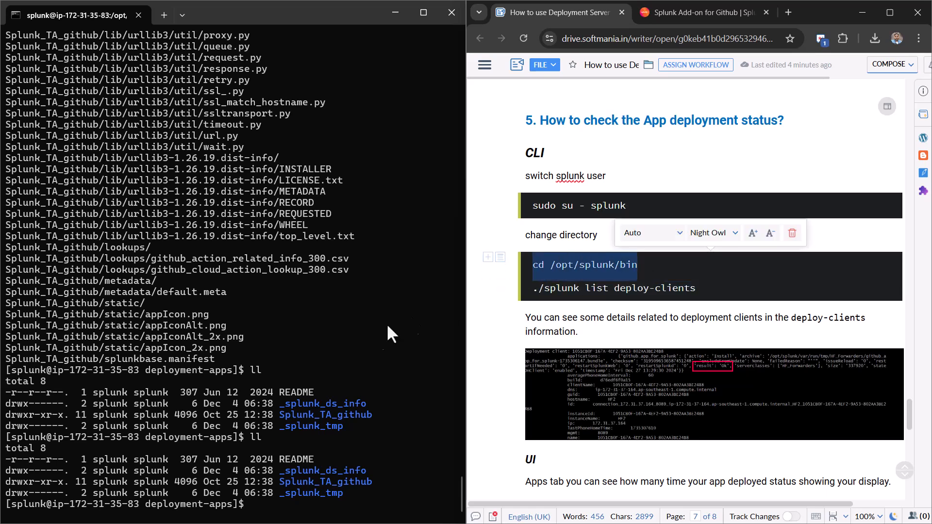
{"action": "right_click", "coordinate": [306, 491]}
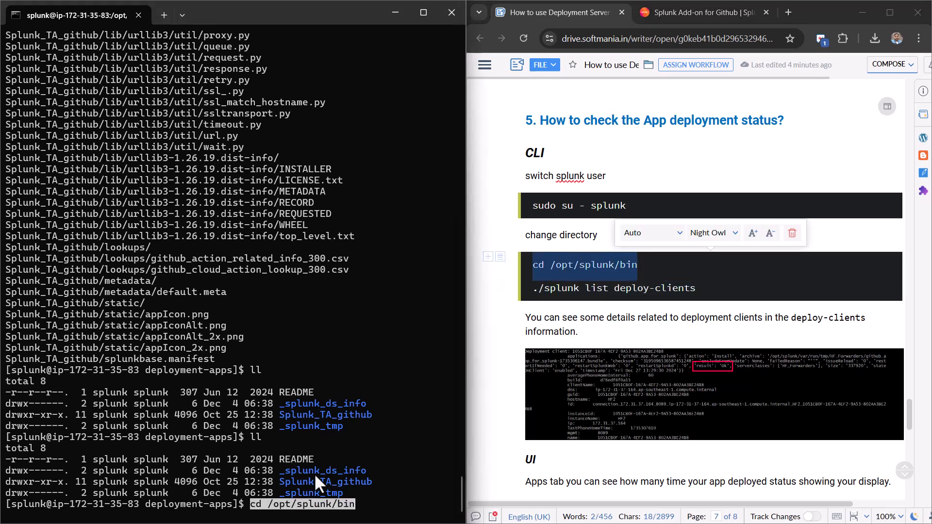
{"action": "key", "text": "Return"}
- Run ./splunk list deploy-clients and authenticate with the admin username and password
{"action": "left_click_drag", "start_coordinate": [701, 289], "coordinate": [531, 288]}
{"action": "key", "text": "ctrl+c"}
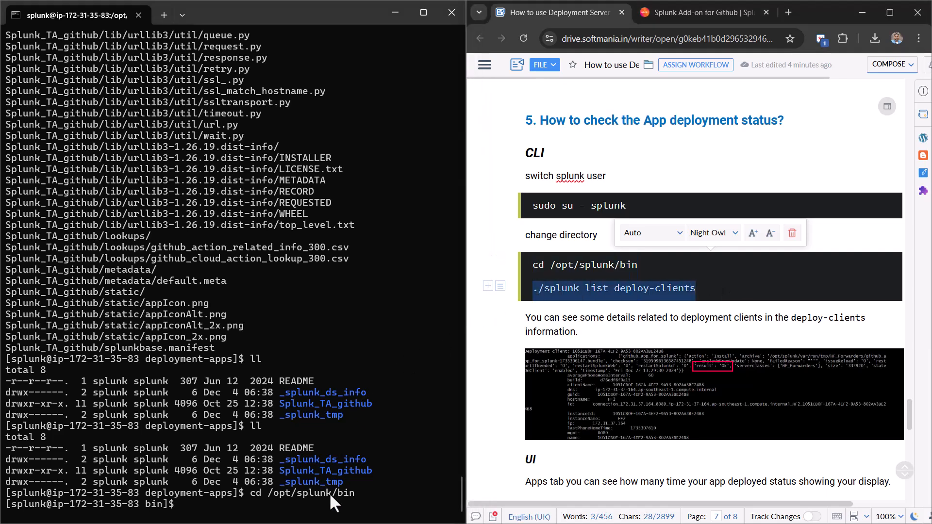
{"action": "right_click", "coordinate": [326, 498]}
{"action": "key", "text": "Return"}
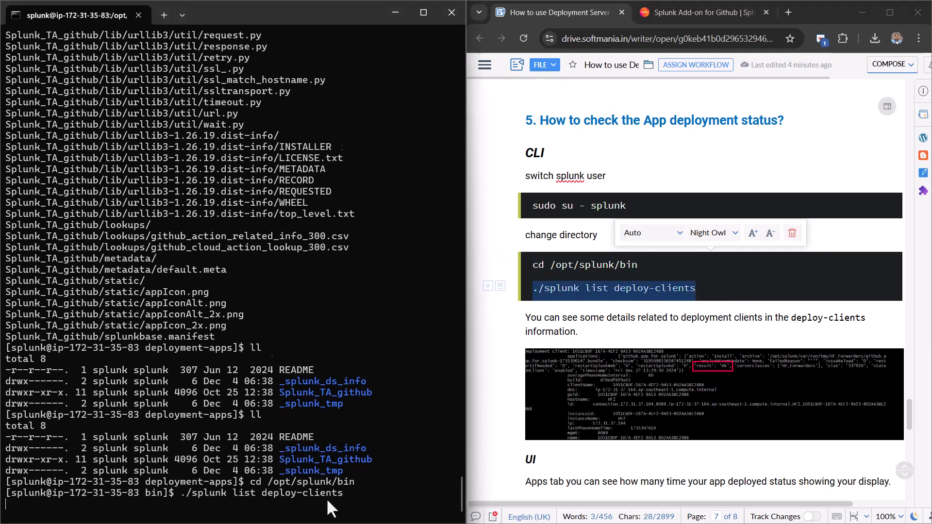
{"action": "type", "text": "admin"}
{"action": "key", "text": "Return"}
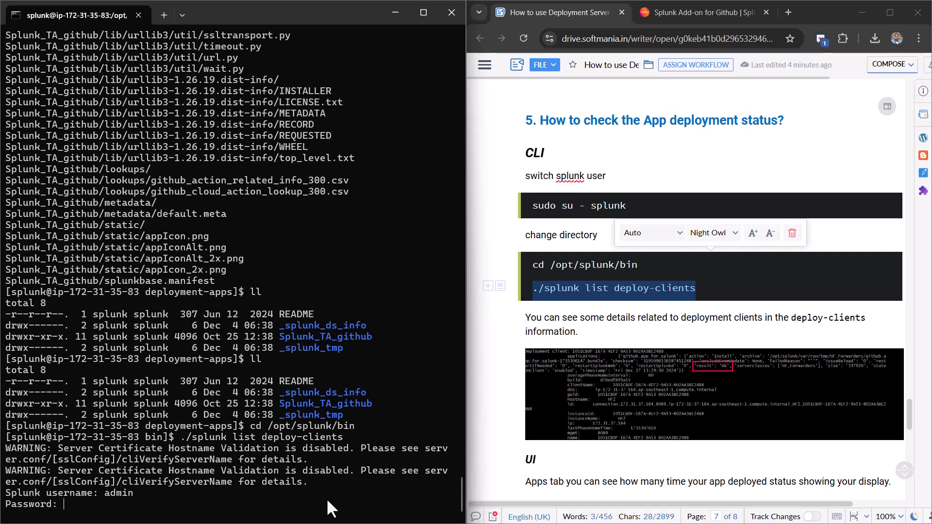
{"action": "key", "text": "Return"}
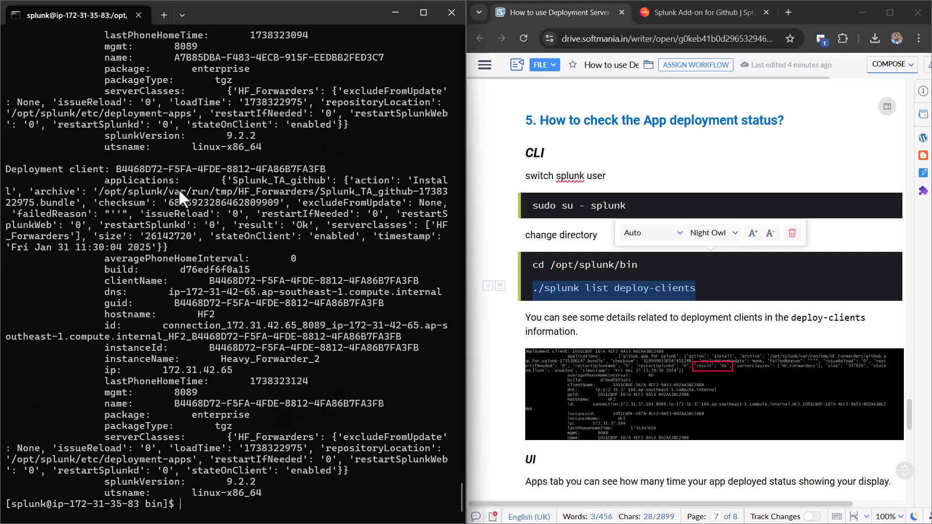
- Maximize the terminal and highlight both deployment clients' ID lines in the output
{"action": "scroll", "coordinate": [178, 189], "scroll_direction": "up", "scroll_amount": 15}
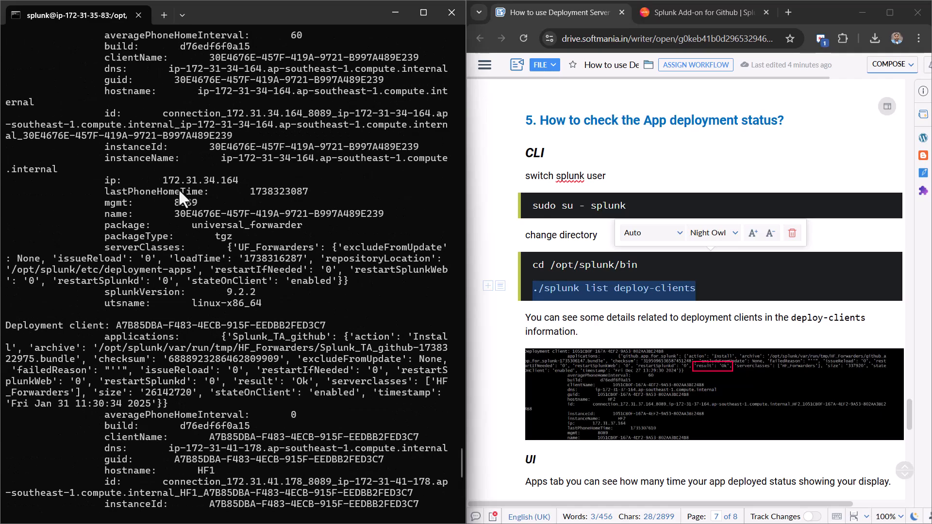
{"action": "scroll", "coordinate": [179, 189], "scroll_direction": "up", "scroll_amount": 6}
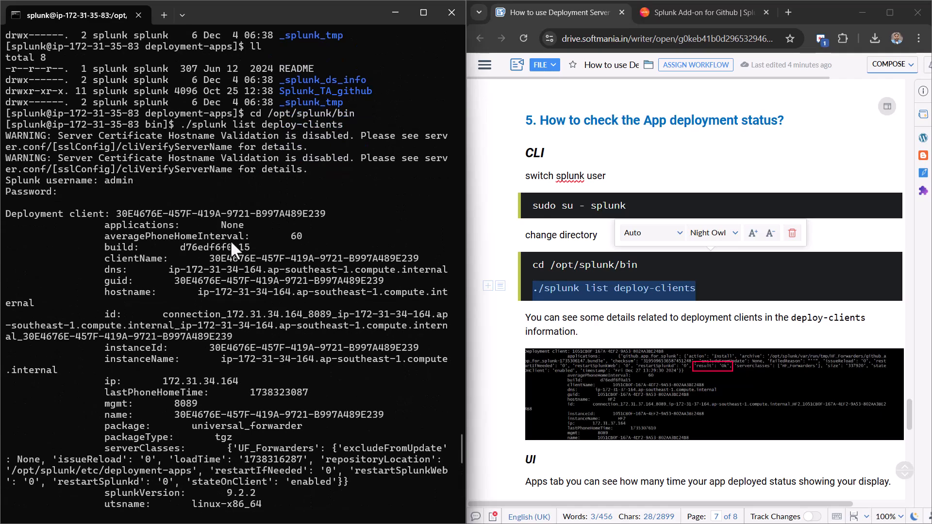
{"action": "left_click", "coordinate": [413, 19]}
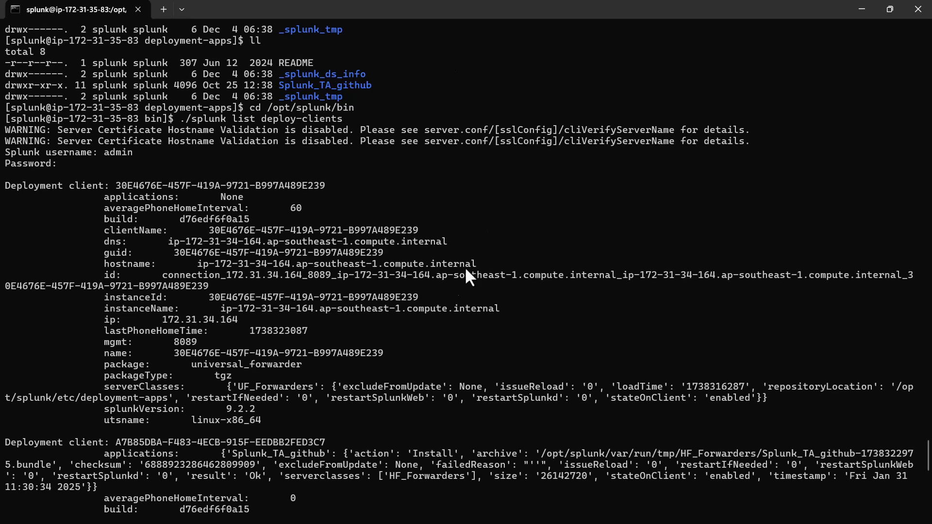
{"action": "scroll", "coordinate": [146, 260], "scroll_direction": "down", "scroll_amount": 1}
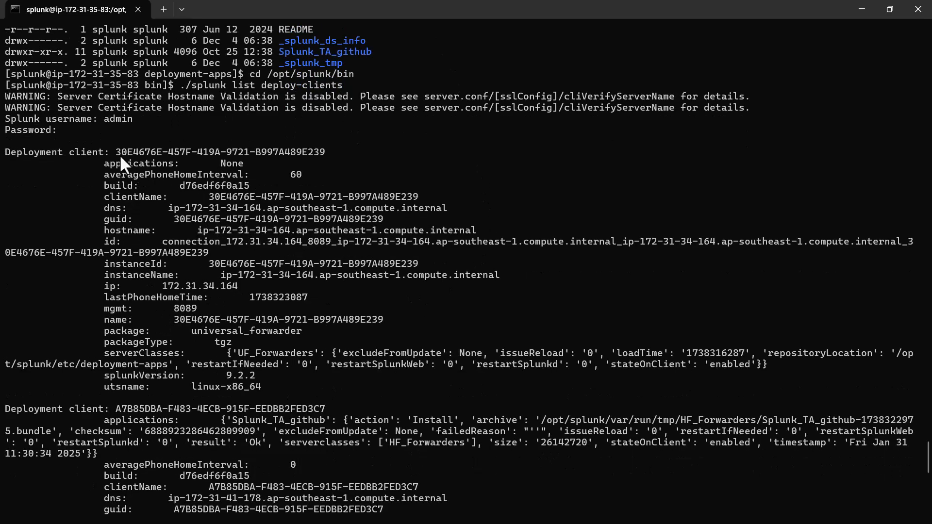
{"action": "left_click_drag", "start_coordinate": [25, 151], "coordinate": [132, 157]}
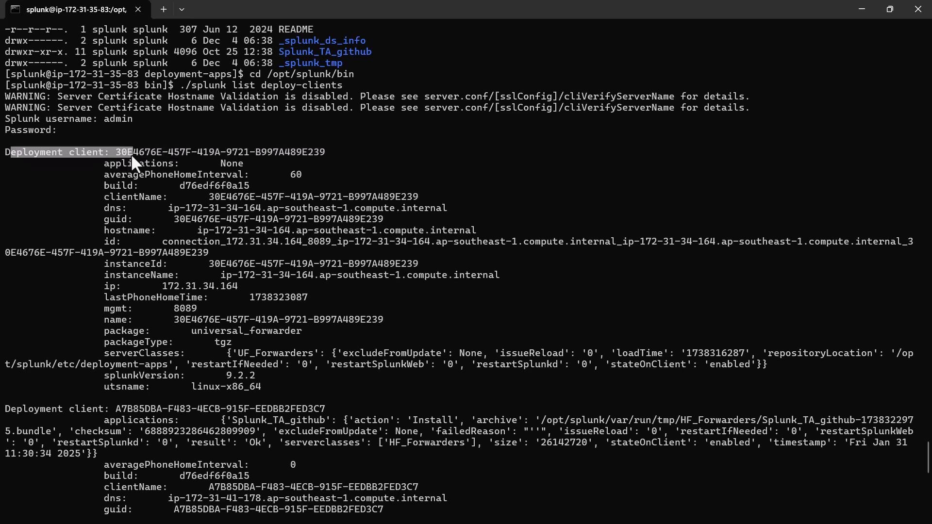
{"action": "left_click_drag", "start_coordinate": [116, 409], "coordinate": [321, 408]}
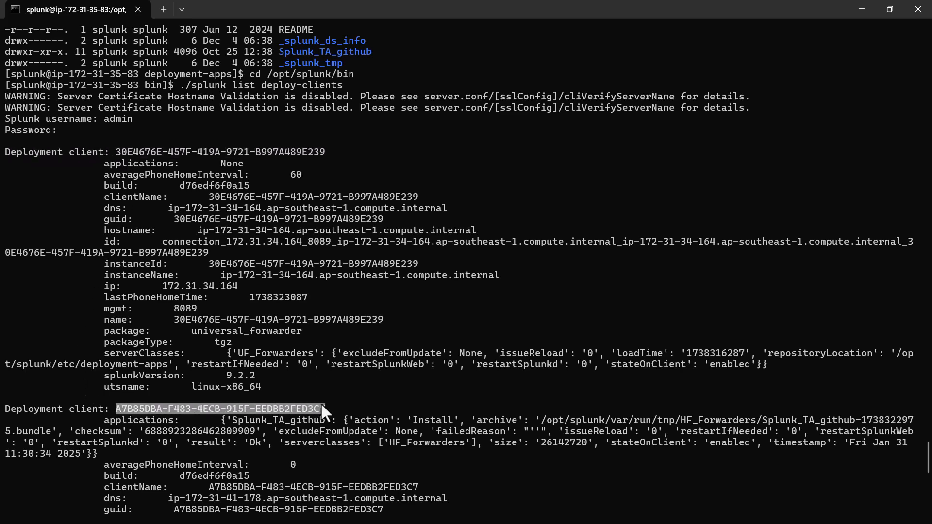
- Highlight the Splunk_TA_github app name and the HF1 and HF2 hostnames in the output
{"action": "scroll", "coordinate": [248, 424], "scroll_direction": "down", "scroll_amount": 1}
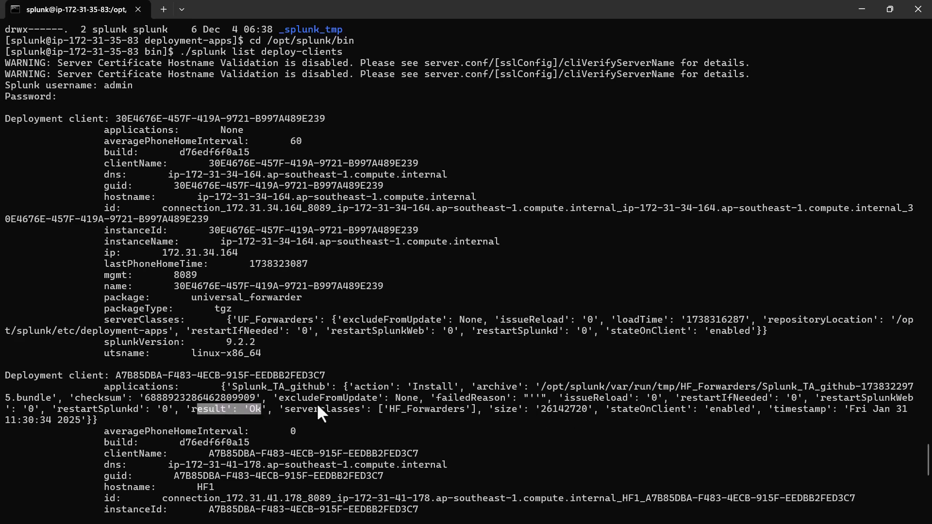
{"action": "scroll", "coordinate": [174, 384], "scroll_direction": "down", "scroll_amount": 7}
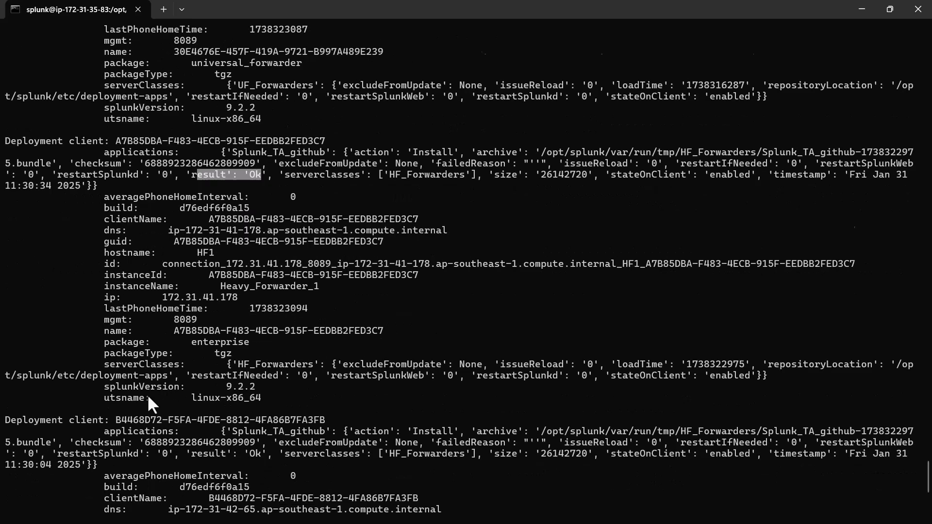
{"action": "scroll", "coordinate": [157, 394], "scroll_direction": "down", "scroll_amount": 1}
{"action": "left_click_drag", "start_coordinate": [121, 386], "coordinate": [313, 387]}
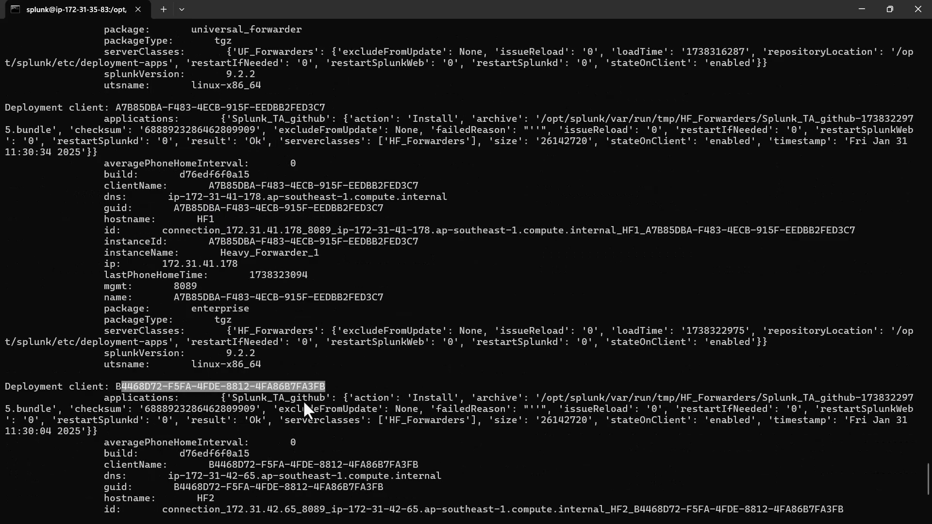
{"action": "double_click", "coordinate": [299, 398]}
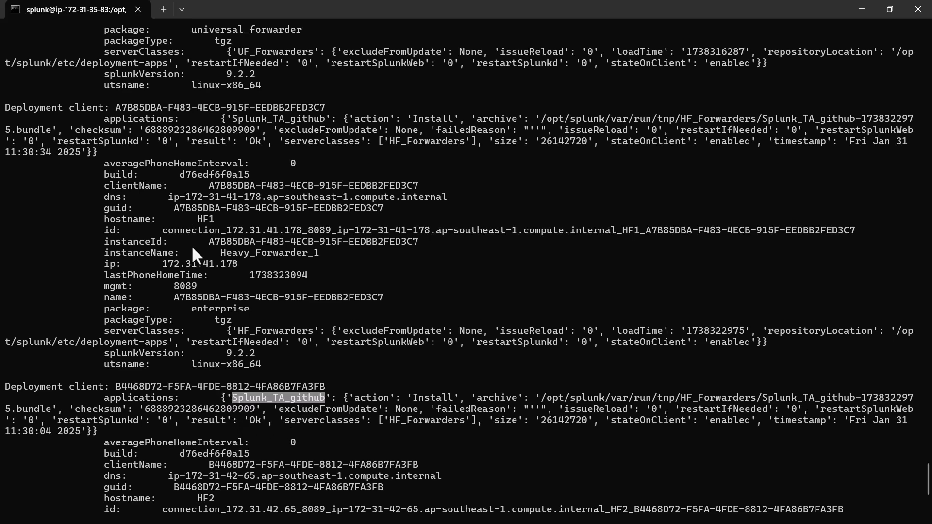
{"action": "left_click_drag", "start_coordinate": [194, 219], "coordinate": [226, 219]}
{"action": "left_click_drag", "start_coordinate": [193, 498], "coordinate": [230, 499]}
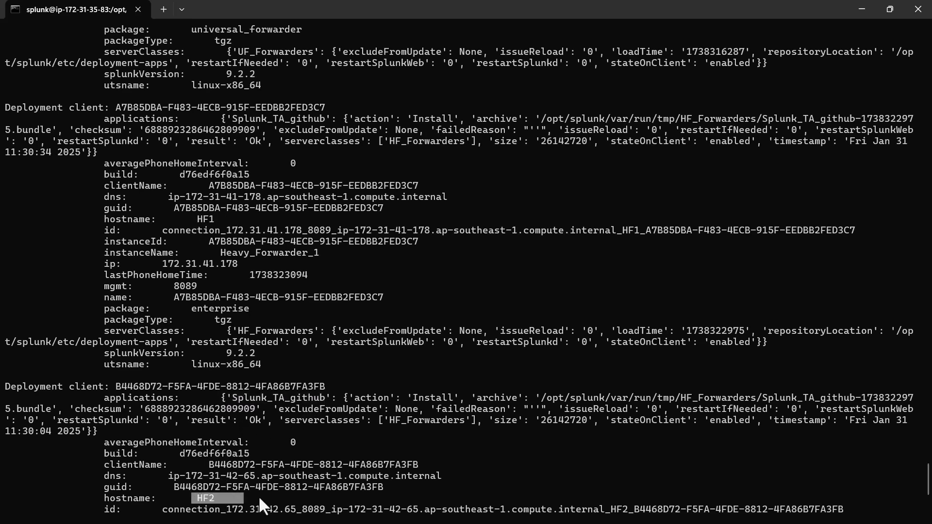
{"action": "scroll", "coordinate": [339, 448], "scroll_direction": "down", "scroll_amount": 8}
{"action": "scroll", "coordinate": [340, 447], "scroll_direction": "up", "scroll_amount": 5}
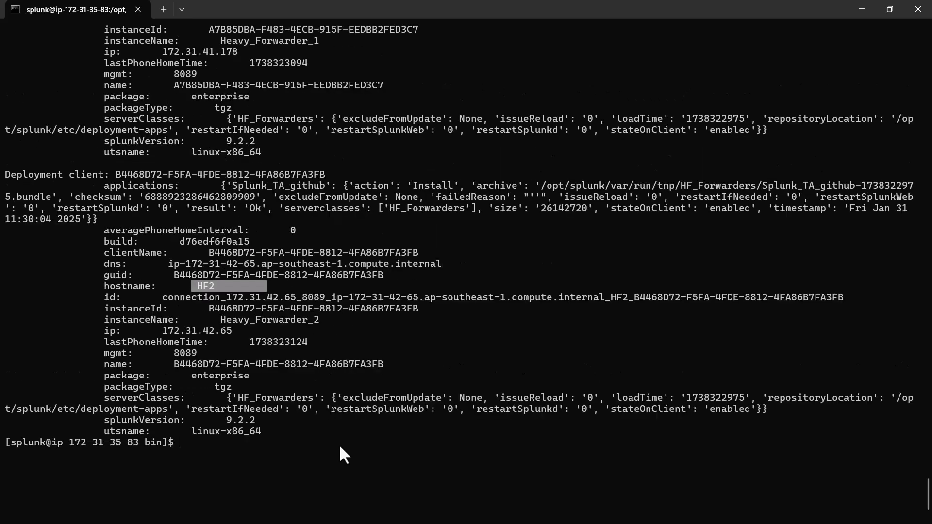
{"action": "scroll", "coordinate": [338, 444], "scroll_direction": "up", "scroll_amount": 1}
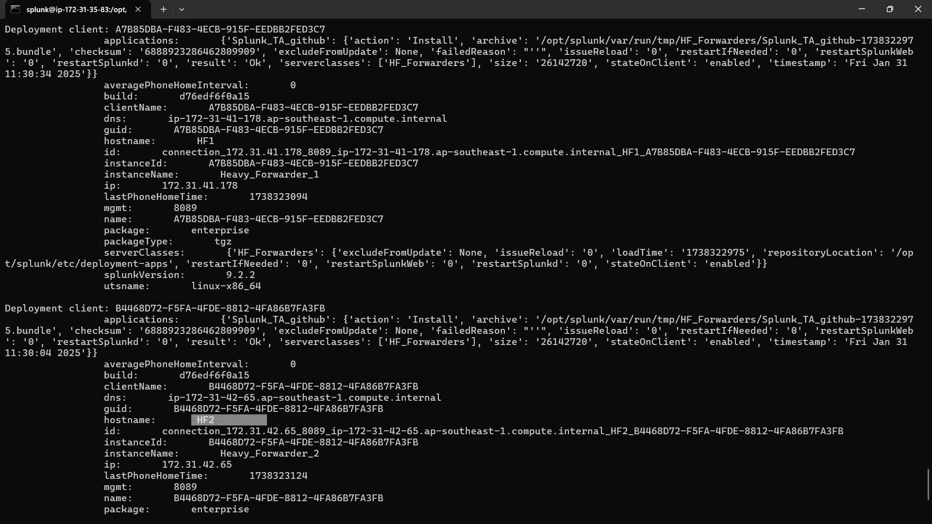
- Open the HF_Forwarders server class and highlight its 100% deployed figure for HF1 and HF2
{"action": "left_click", "coordinate": [859, 8]}
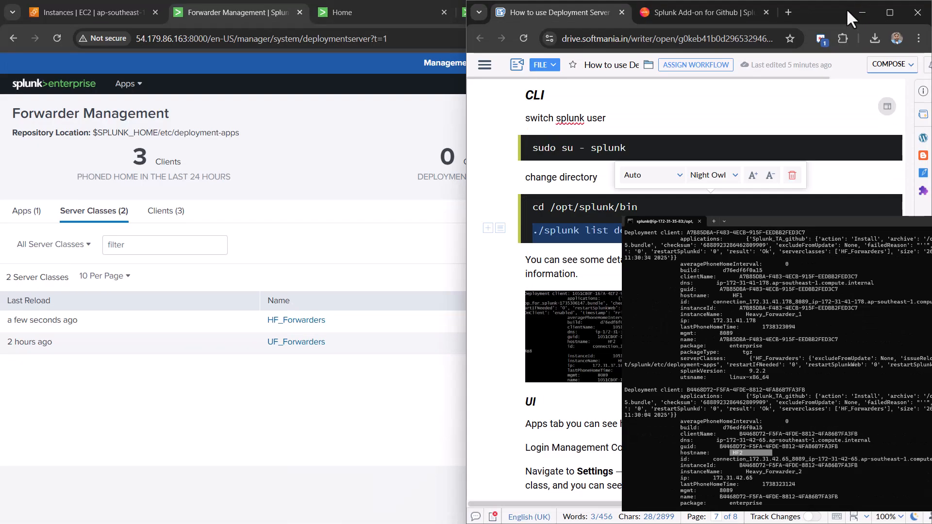
{"action": "left_click", "coordinate": [849, 14]}
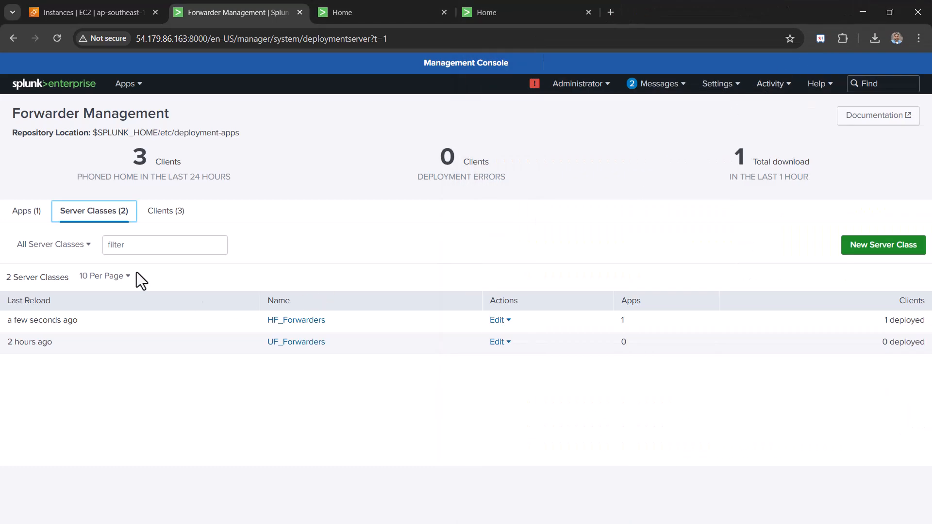
{"action": "left_click", "coordinate": [283, 321]}
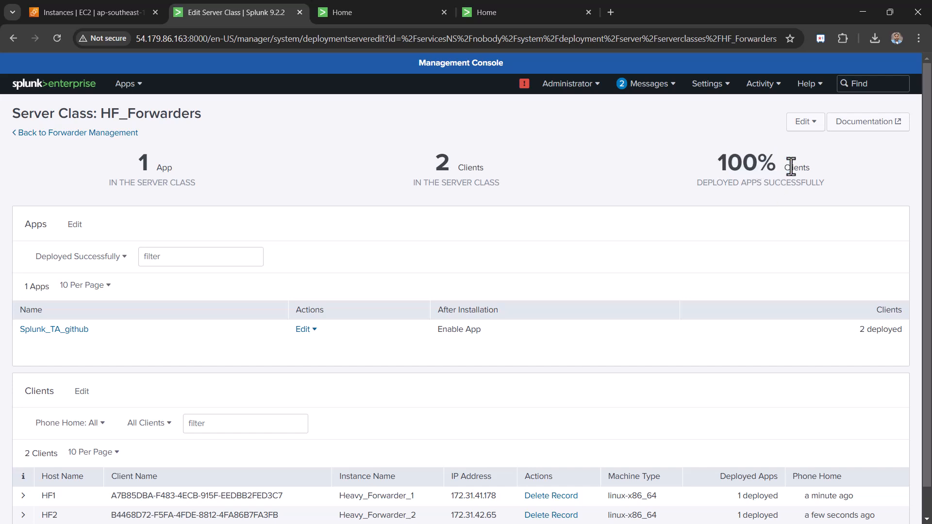
{"action": "scroll", "coordinate": [785, 198], "scroll_direction": "down", "scroll_amount": 1}
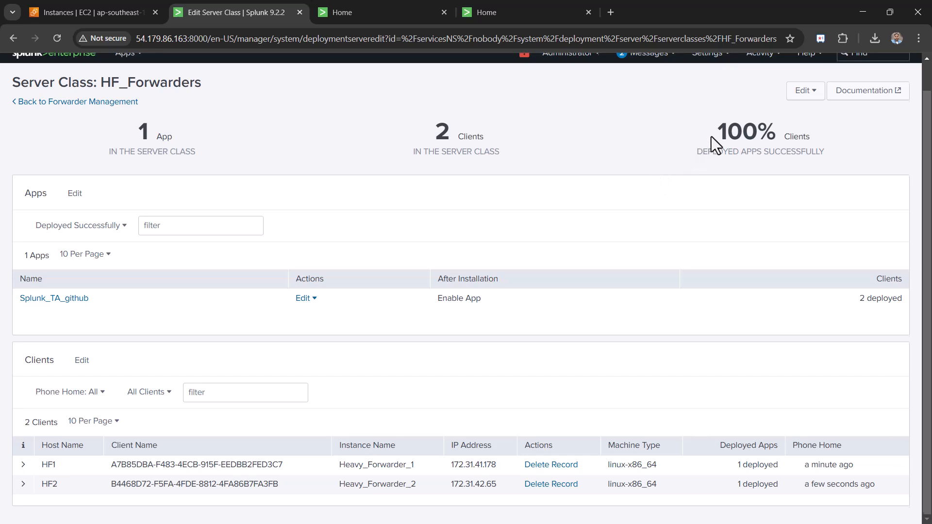
{"action": "scroll", "coordinate": [712, 135], "scroll_direction": "up", "scroll_amount": 1}
{"action": "left_click_drag", "start_coordinate": [718, 163], "coordinate": [788, 165]}
{"action": "left_click", "coordinate": [720, 196]}
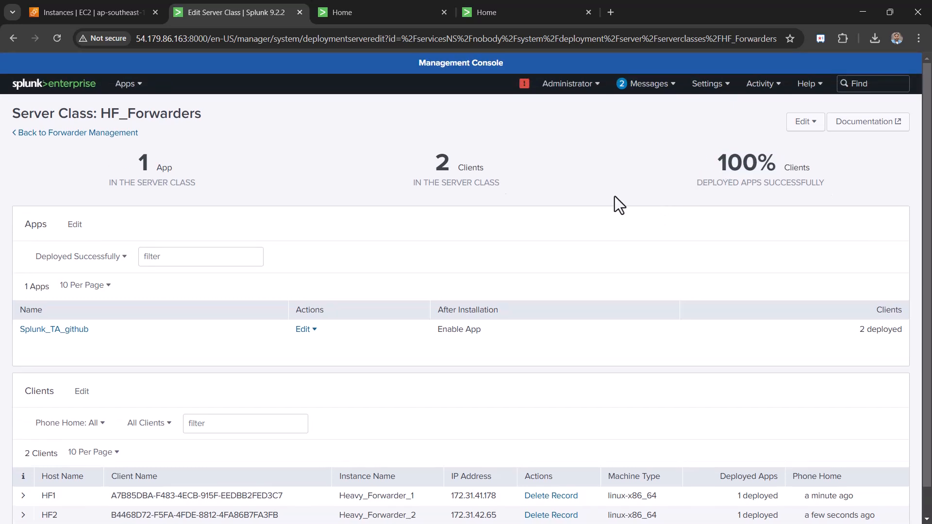
{"action": "scroll", "coordinate": [694, 219], "scroll_direction": "down", "scroll_amount": 1}
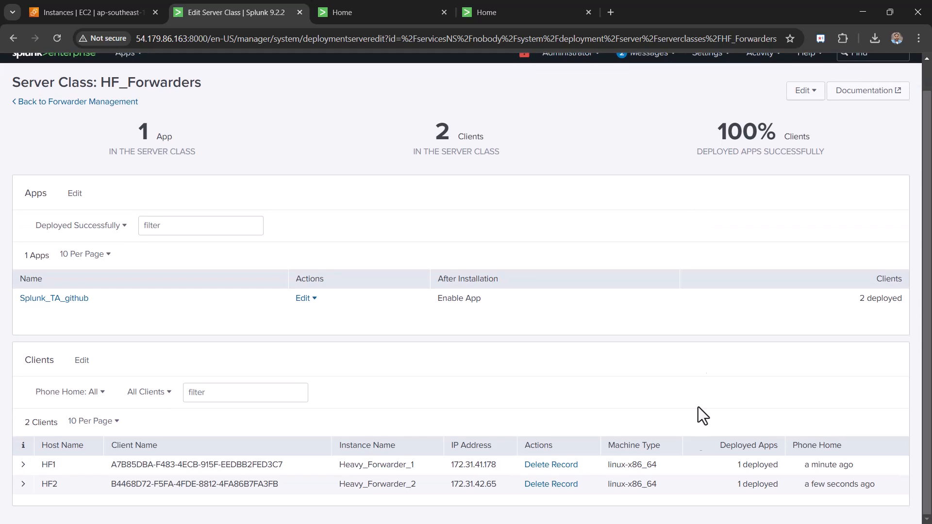